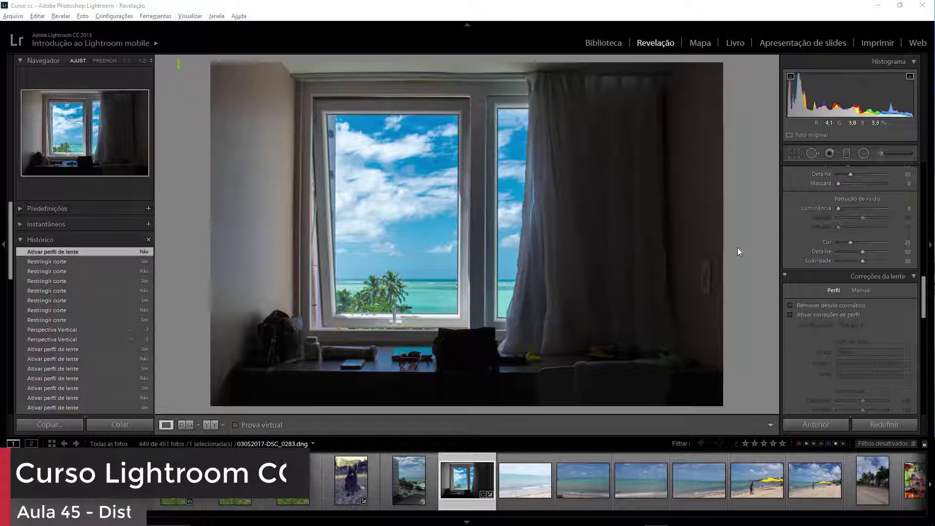
Turn off Constrain Crop for the window photo, keeping the Vertical transform at -7.
drag(924, 290, 928, 328)
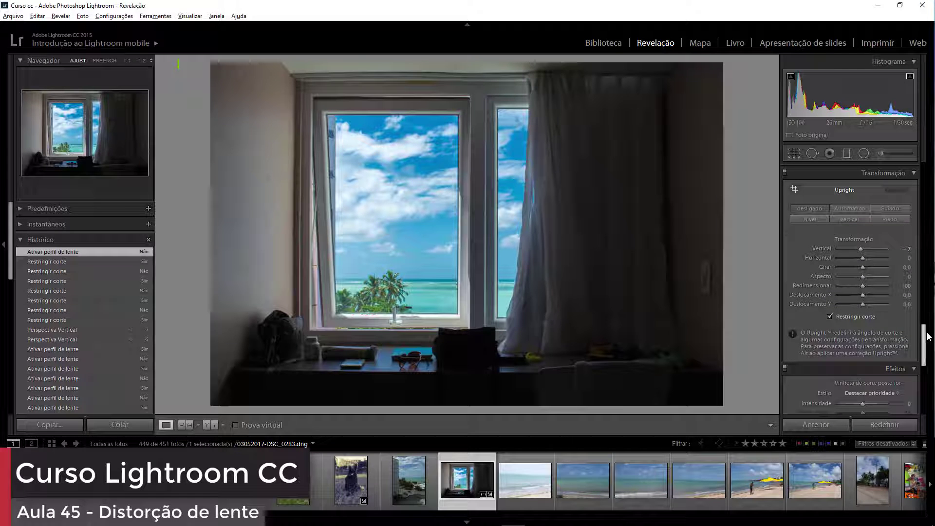
click(852, 317)
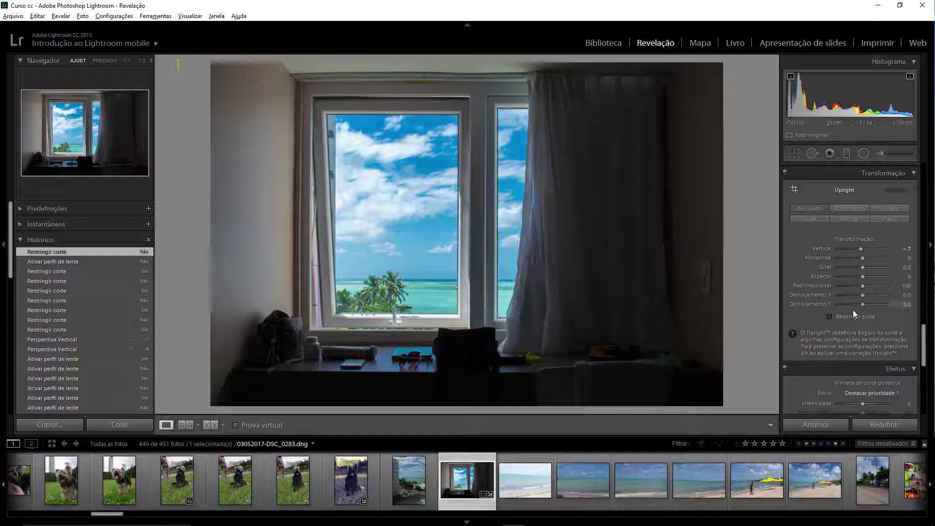
scroll(926, 347, up, 2)
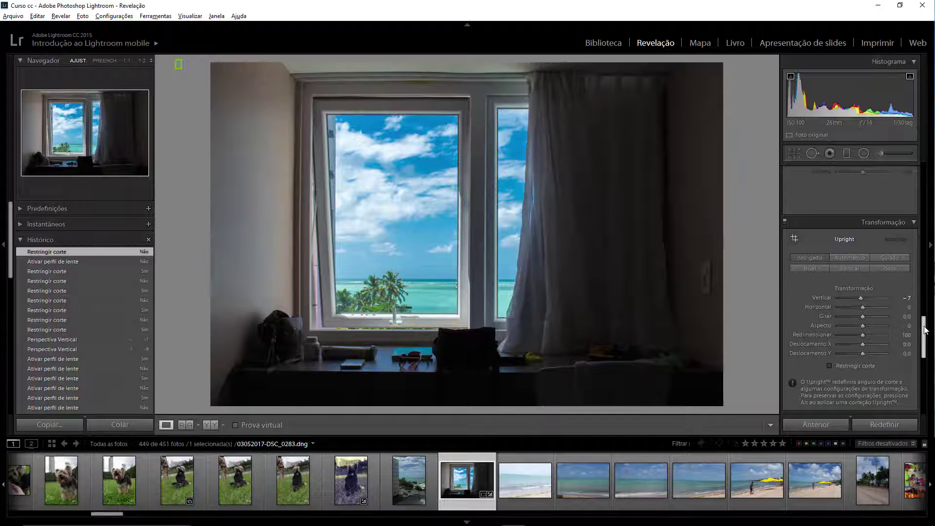
scroll(900, 270, up, 5)
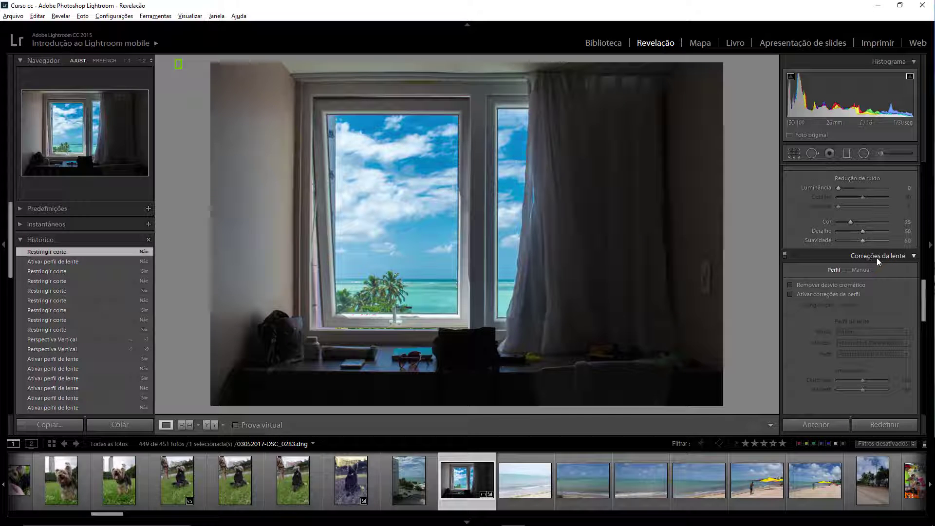
Enable the Nikon AF-S DX lens profile correction, toggling it off and on to compare.
click(823, 293)
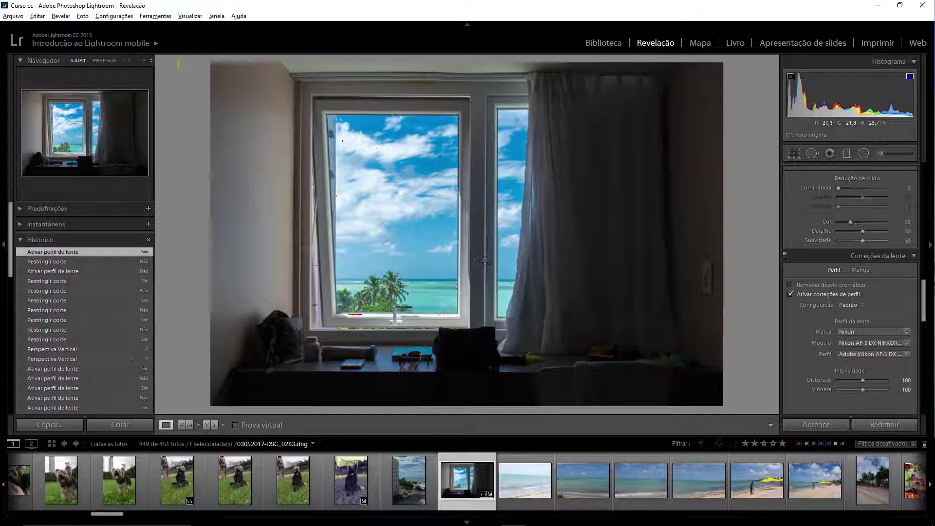
click(811, 296)
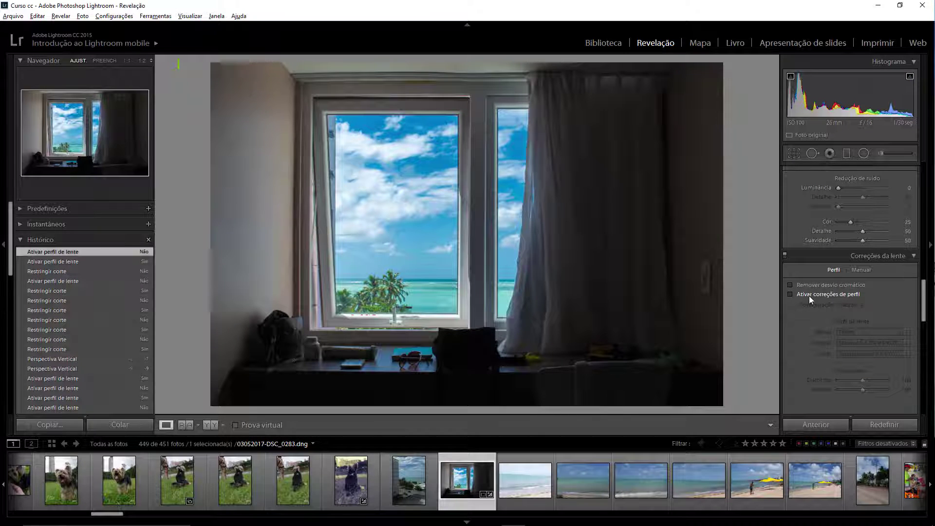
click(809, 296)
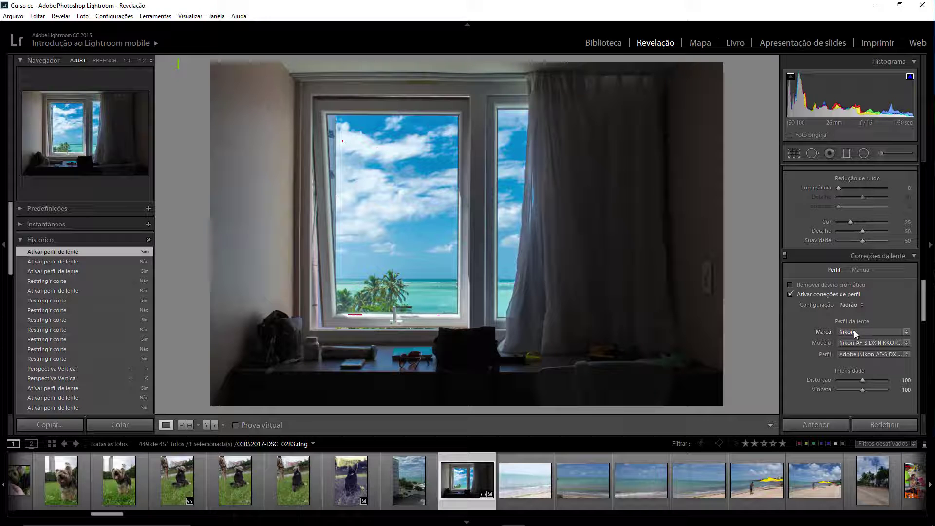
Drag the profile Vignetting amount down to 0, leaving Distortion at 100.
click(847, 383)
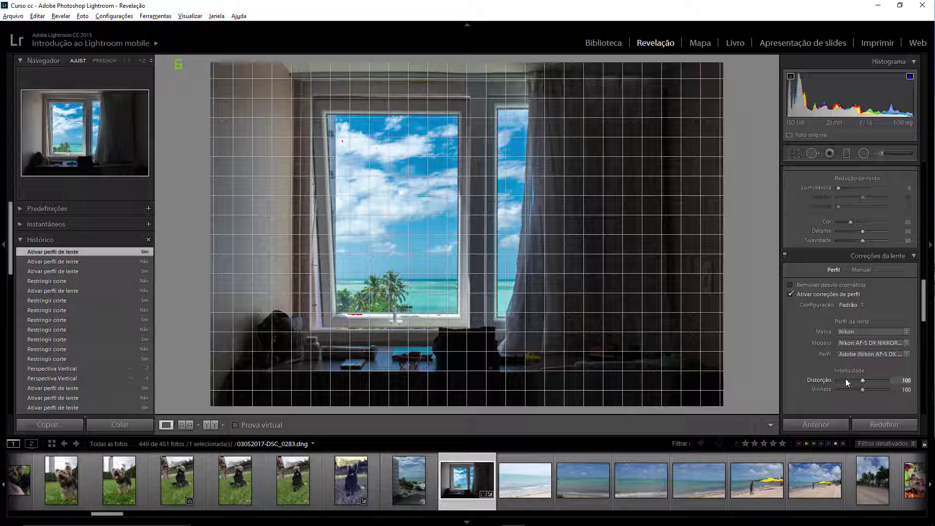
mouse_move(863, 390)
mouse_down()
mouse_move(826, 387)
mouse_move(921, 396)
mouse_up()
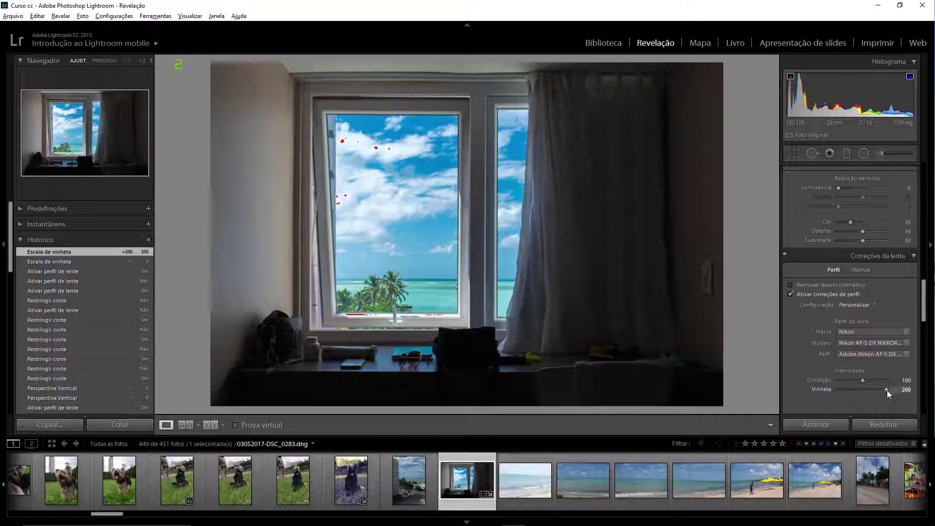
drag(888, 390, 805, 395)
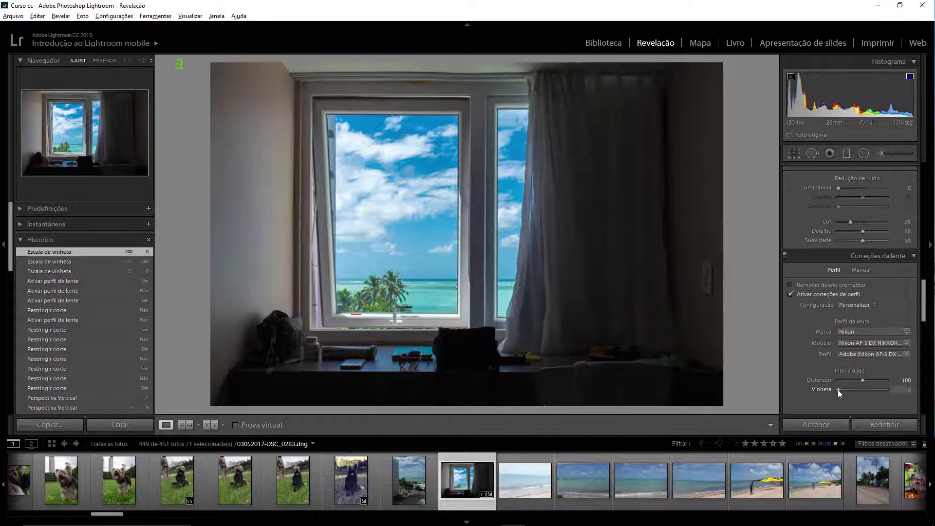
Try several profile Vignetting values, inspecting the sky zoomed in, then reset Vignetting to 100.
drag(838, 390, 915, 390)
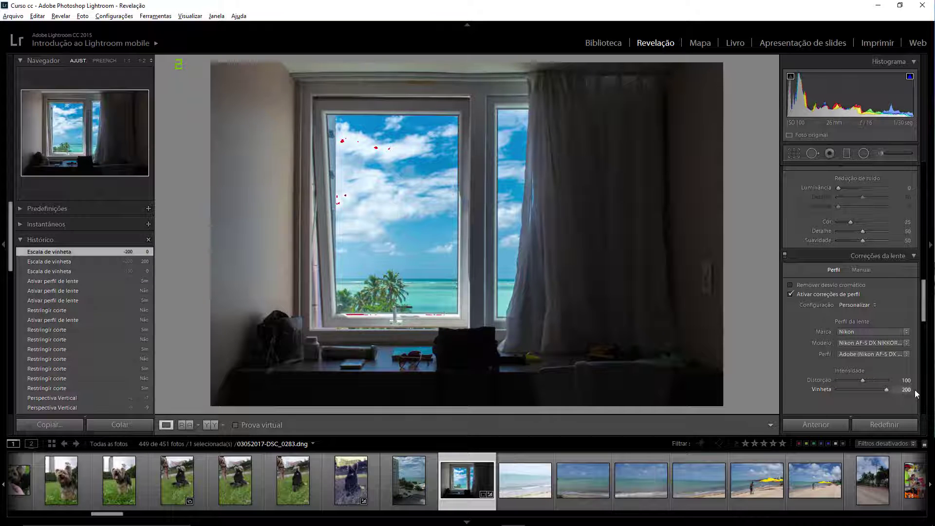
click(353, 148)
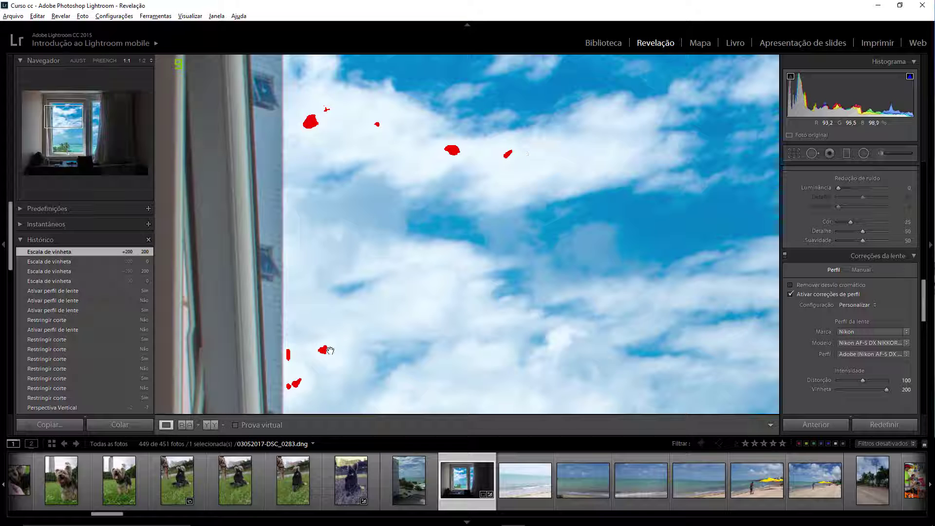
click(354, 318)
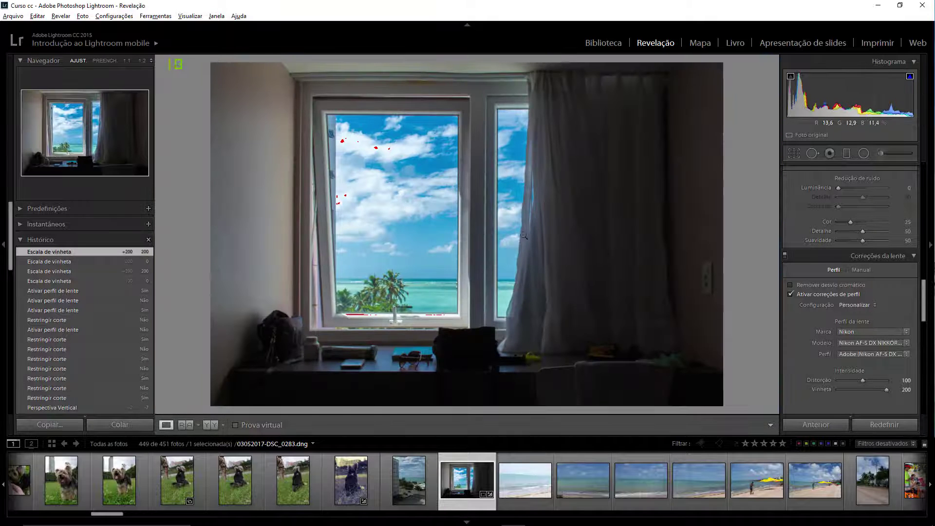
click(880, 384)
drag(881, 388, 868, 389)
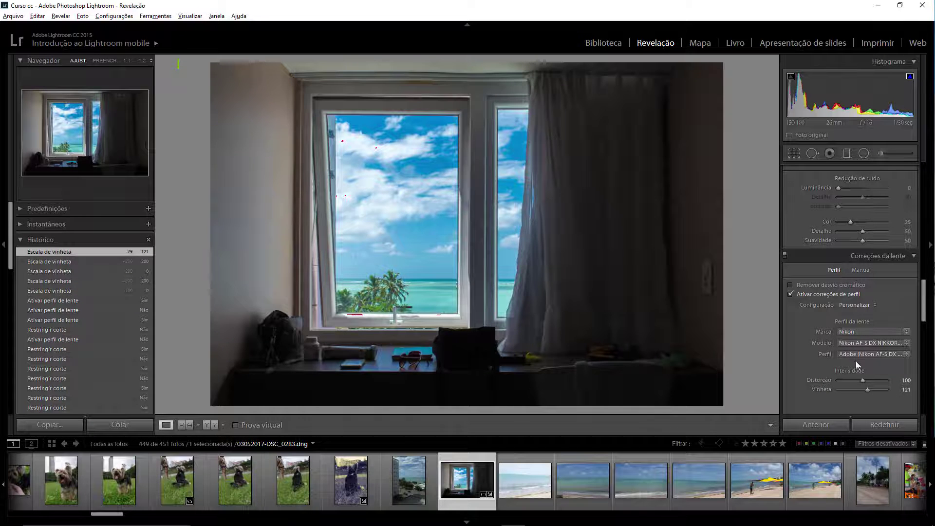
drag(865, 390, 861, 390)
double_click(861, 390)
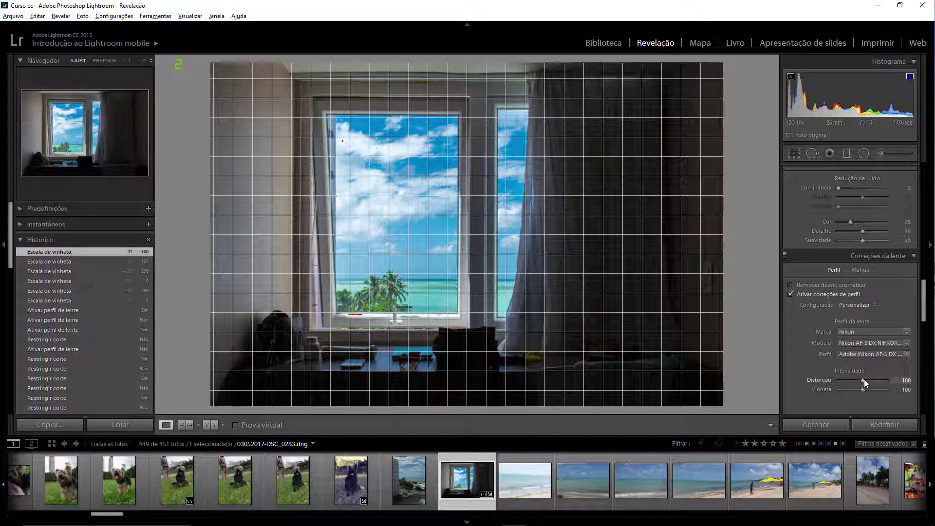
Raise the profile Distortion correction to 168, judging it against the grid.
drag(864, 380, 879, 382)
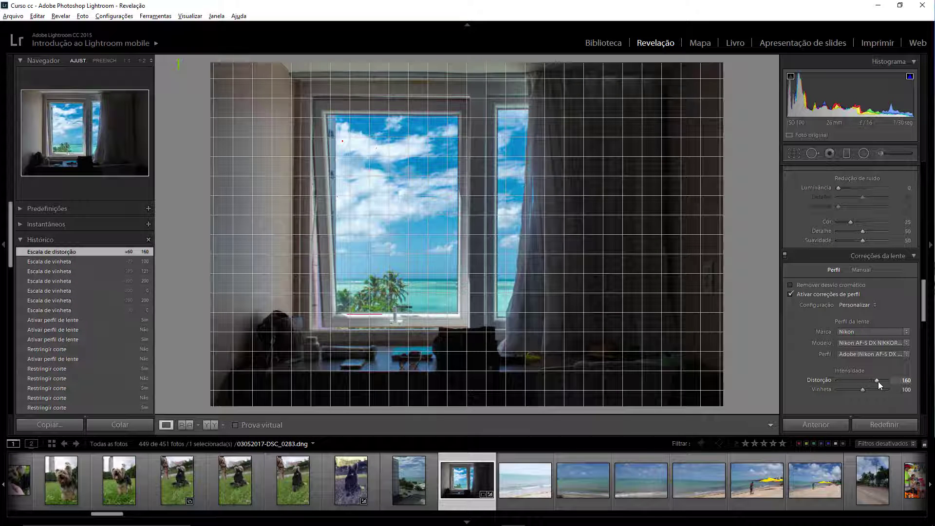
drag(880, 382, 865, 382)
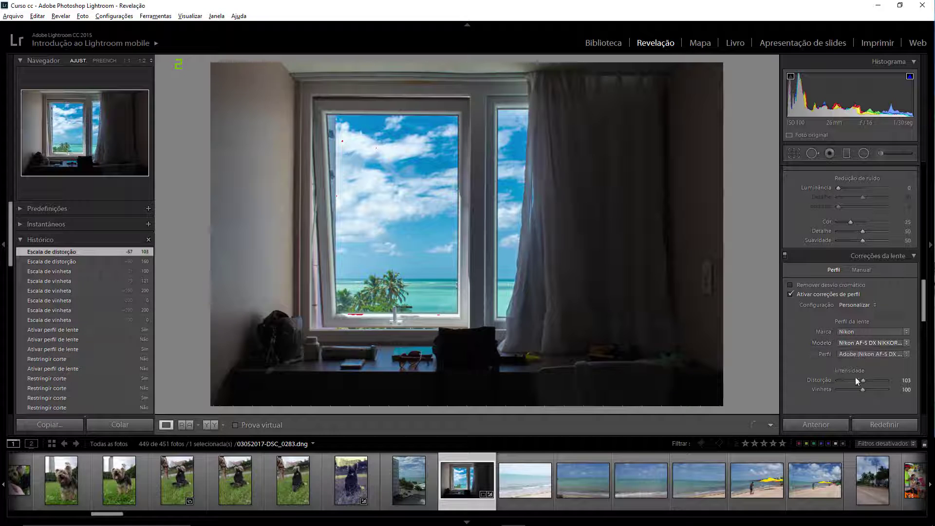
click(865, 380)
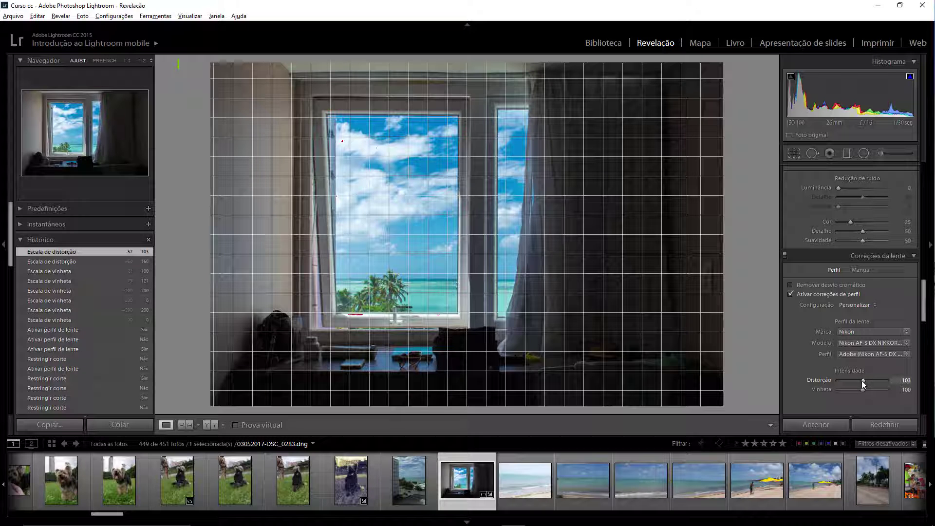
drag(863, 381, 881, 380)
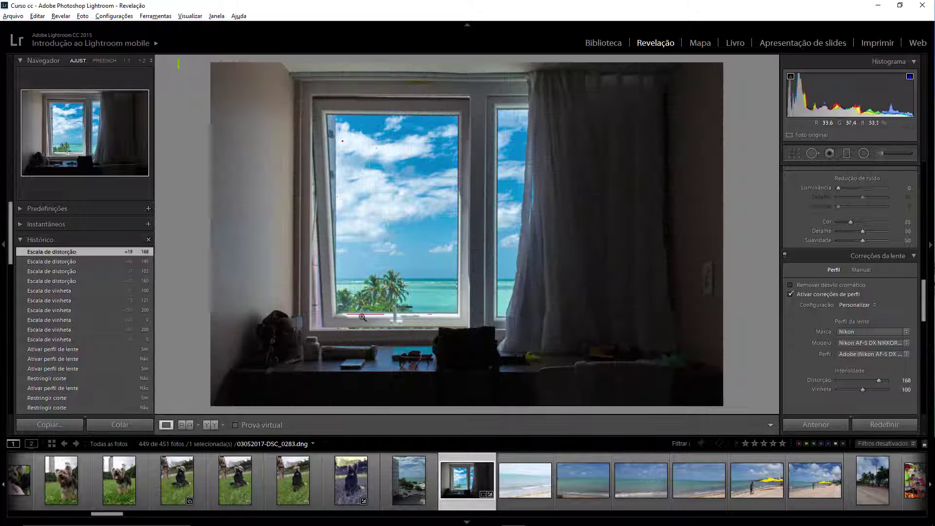
Check the window sill at 1:1 and set profile Distortion to 99, then return to full view.
click(363, 317)
drag(403, 324, 458, 314)
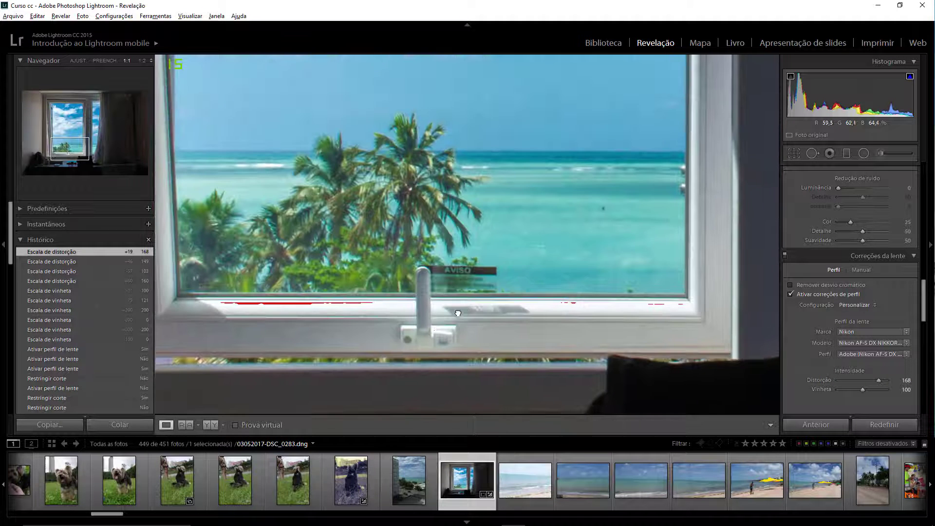
drag(880, 379, 857, 380)
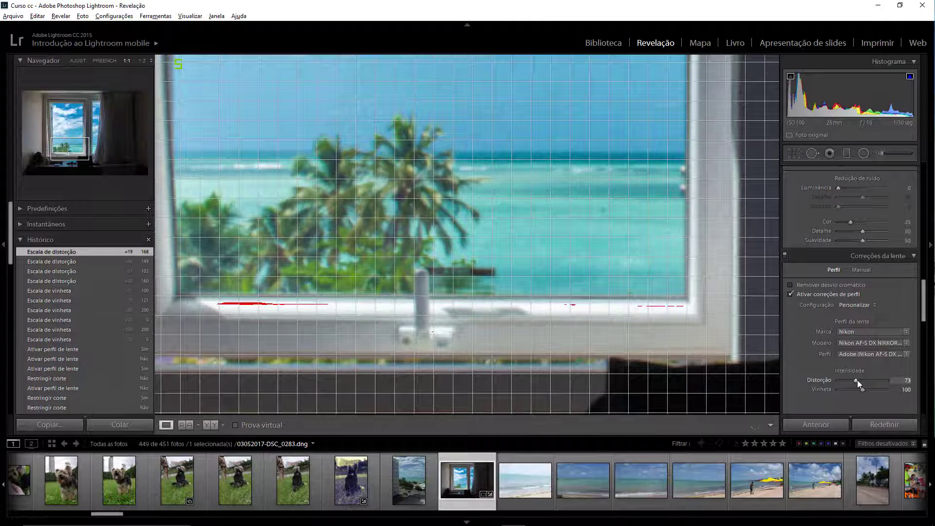
drag(854, 380, 875, 381)
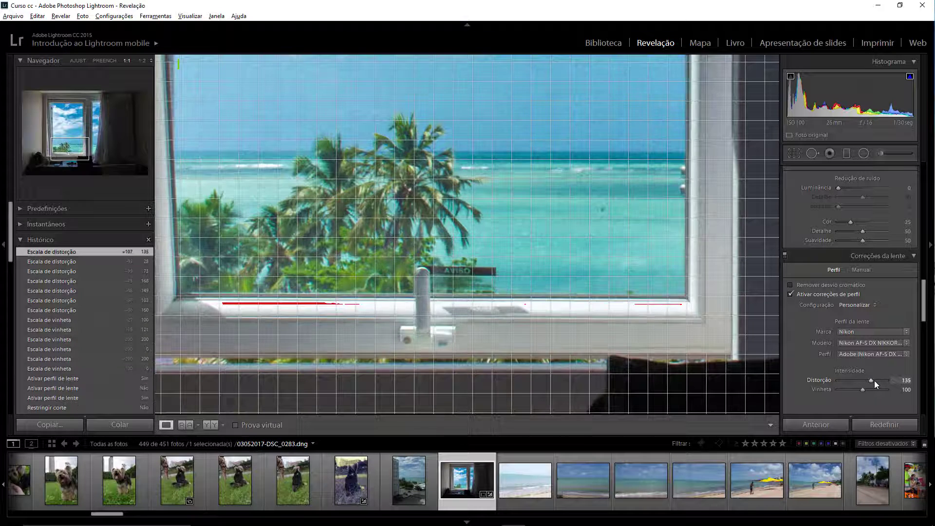
drag(875, 381, 867, 379)
click(509, 267)
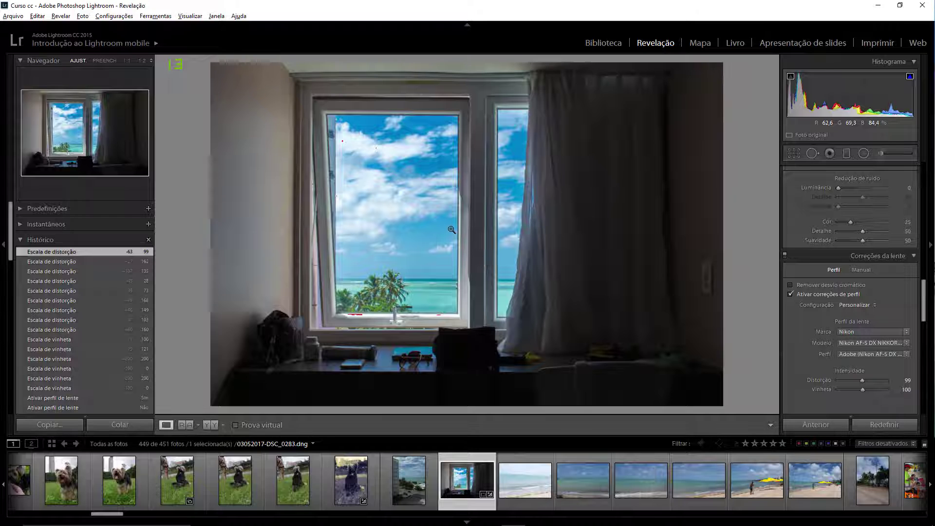
click(450, 230)
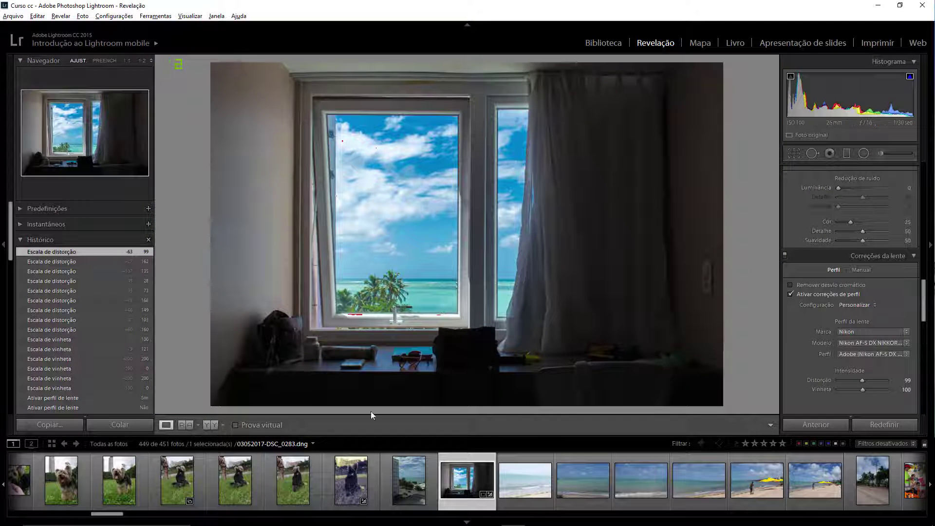
Toggle lens profile corrections off and on twice to compare, leaving them enabled.
click(792, 293)
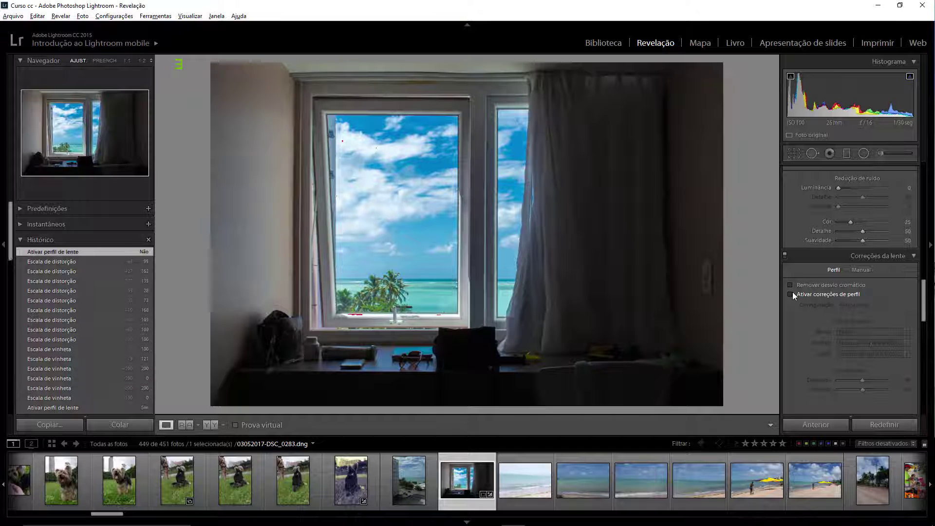
click(794, 292)
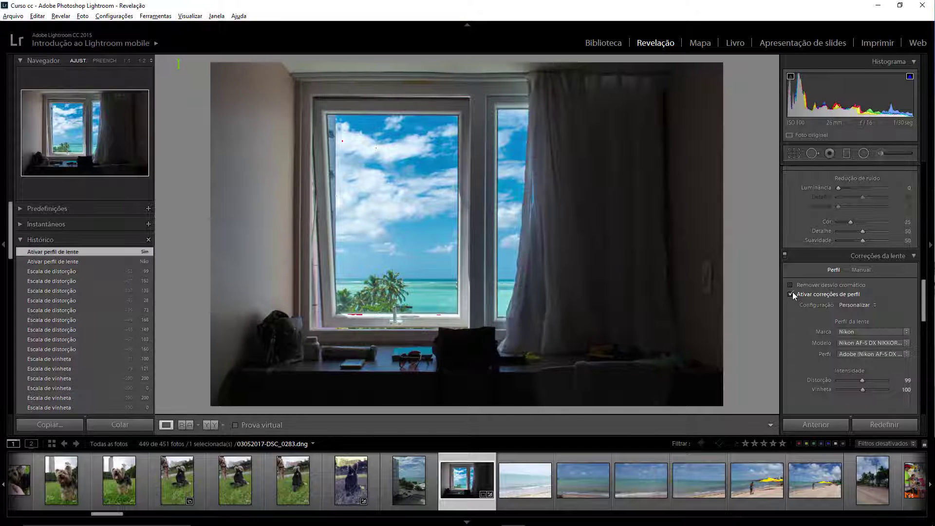
click(794, 293)
click(793, 294)
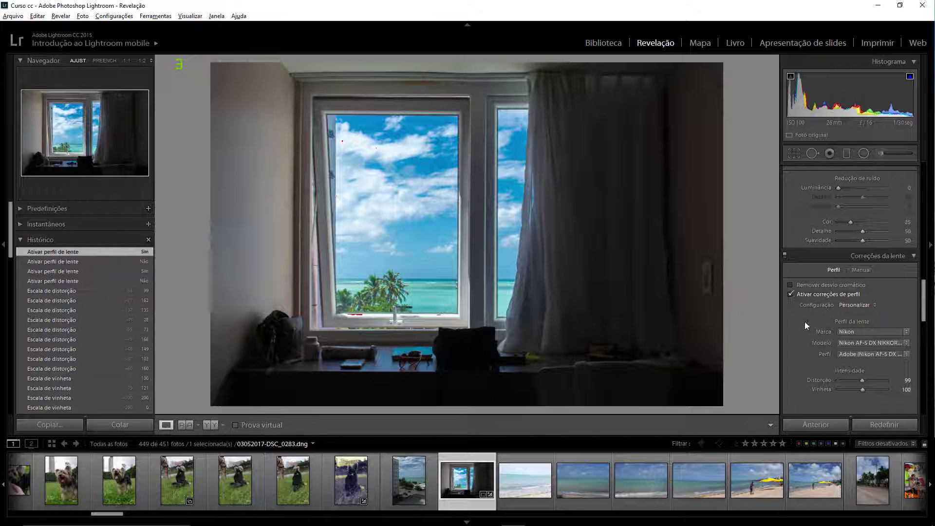
Nudge profile Distortion to 107 with the grid shown, then scroll down to the Transform section.
click(864, 380)
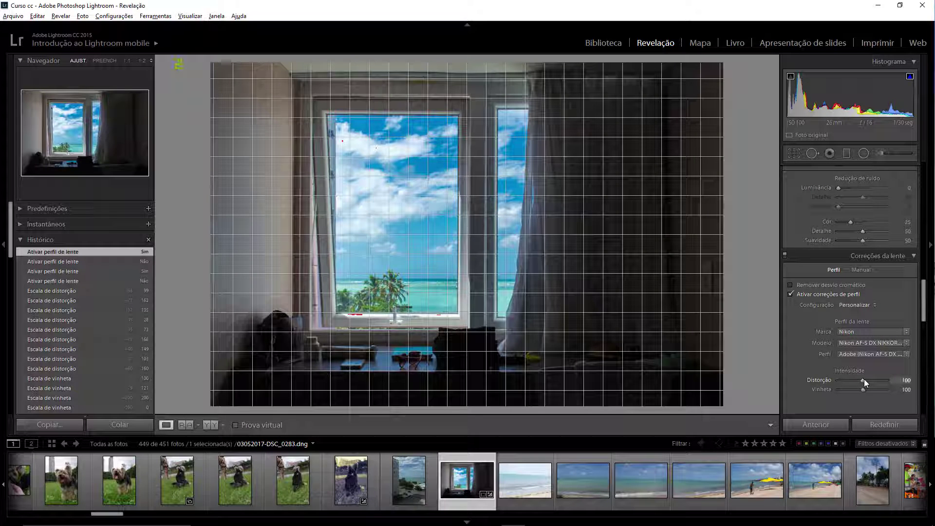
drag(866, 380, 864, 380)
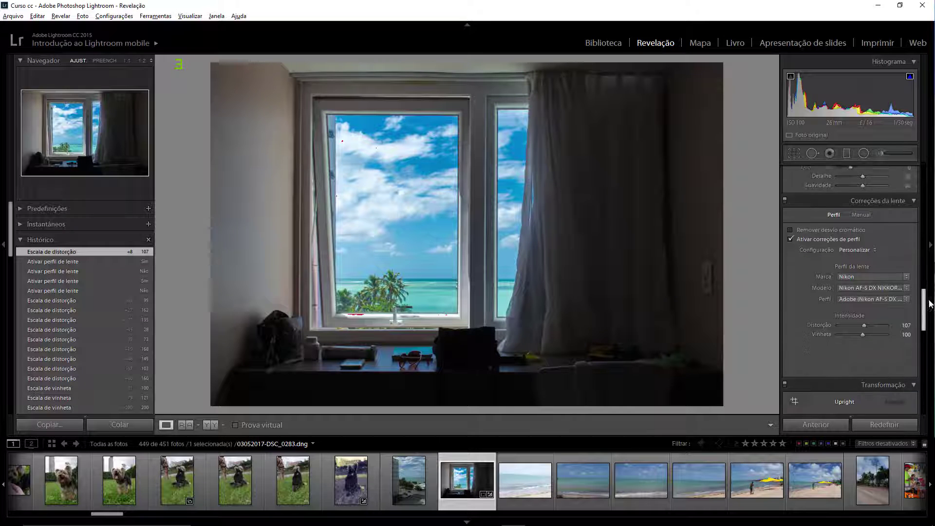
drag(923, 288, 930, 338)
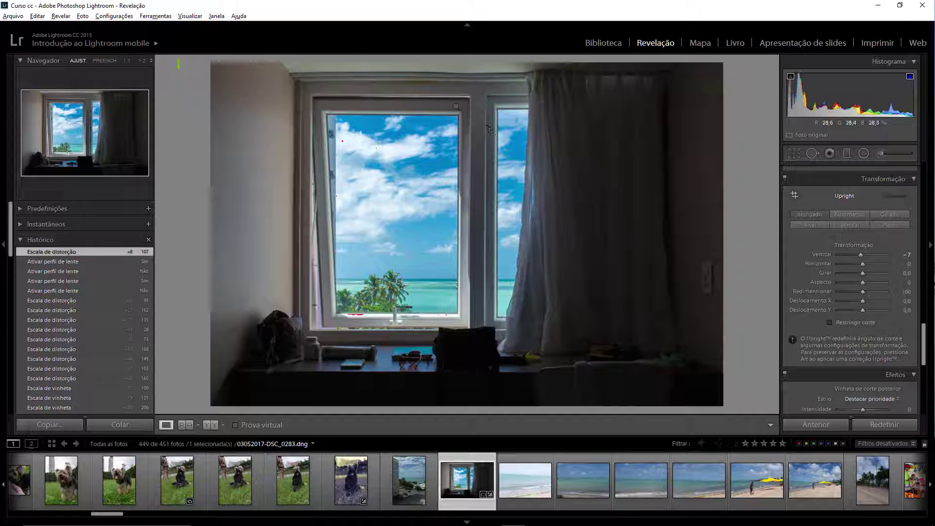
Swing the Transform Vertical slider against the grid, releasing it at -13.
click(860, 255)
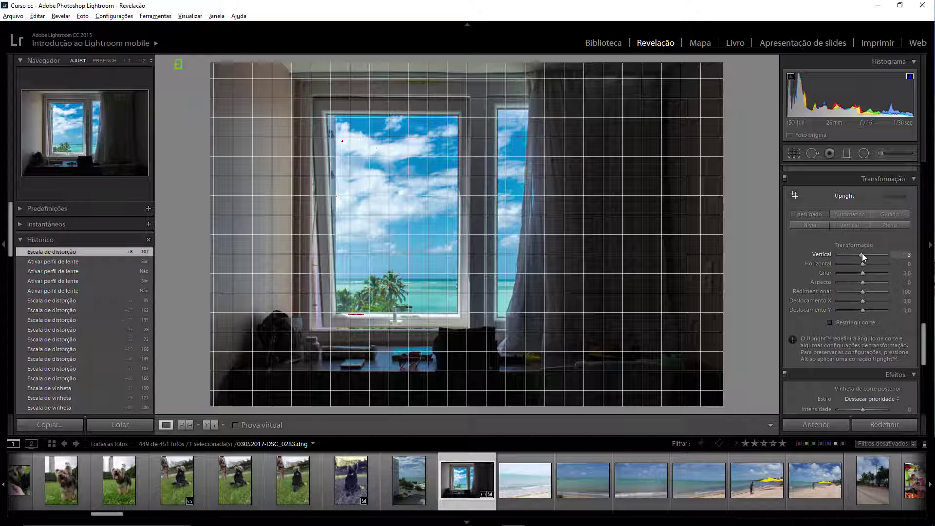
drag(862, 254, 865, 255)
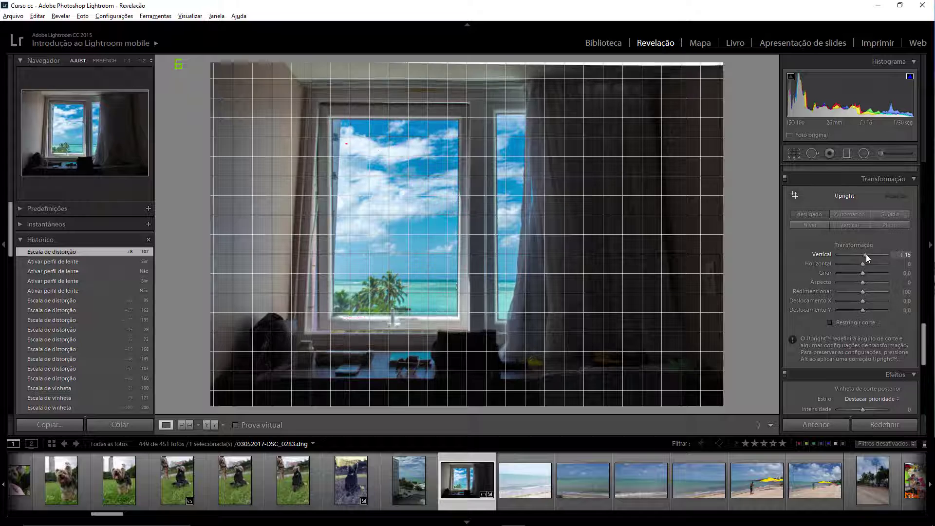
drag(865, 255, 860, 254)
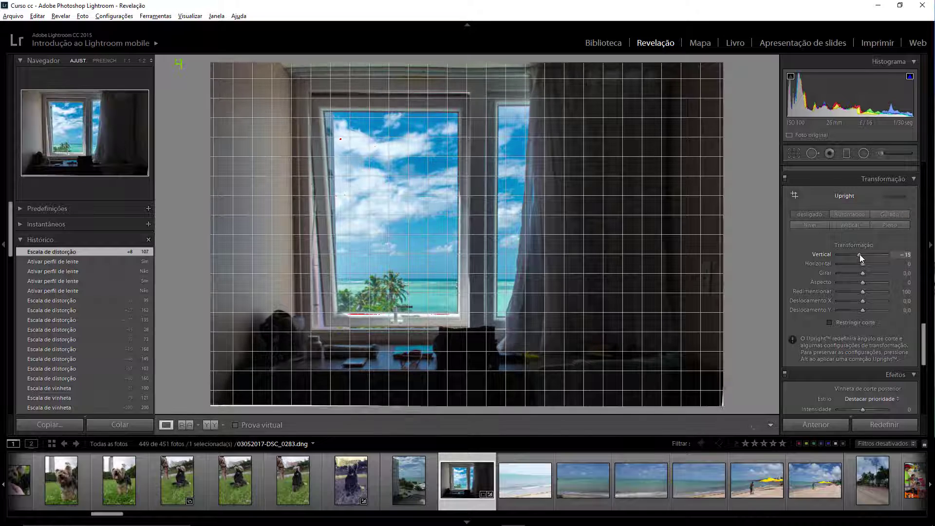
mouse_move(860, 254)
mouse_down()
mouse_move(869, 250)
mouse_move(861, 252)
mouse_up()
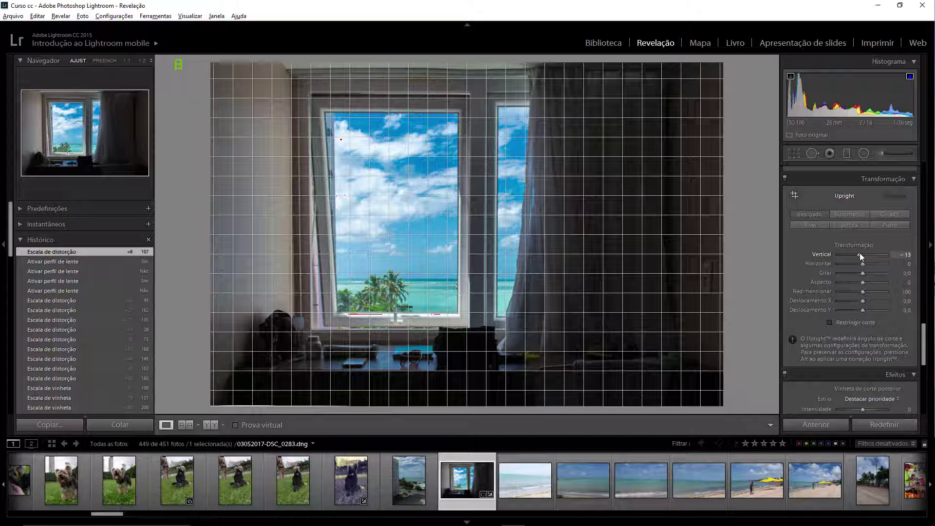
Enter a Vertical value of -7, then undo and redo to compare it with -13.
click(901, 255)
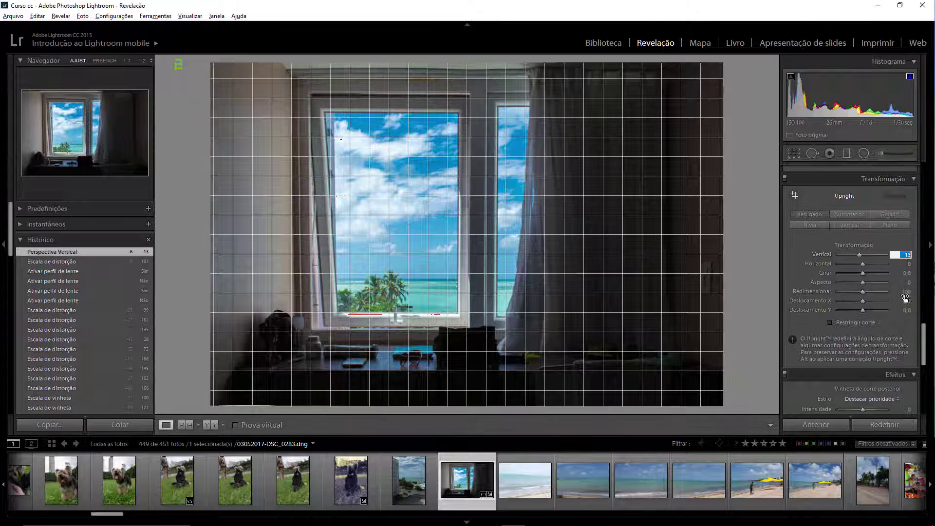
text(-7)
key(Return)
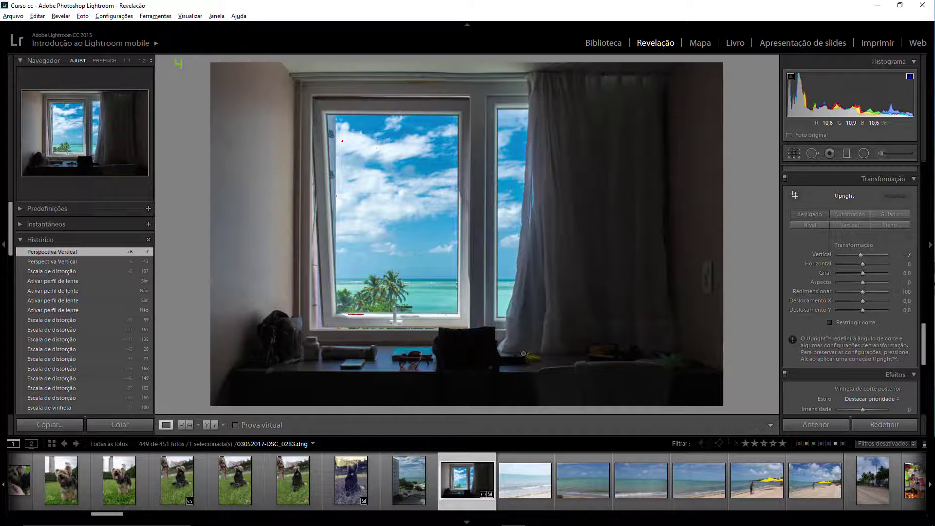
key(ctrl+z)
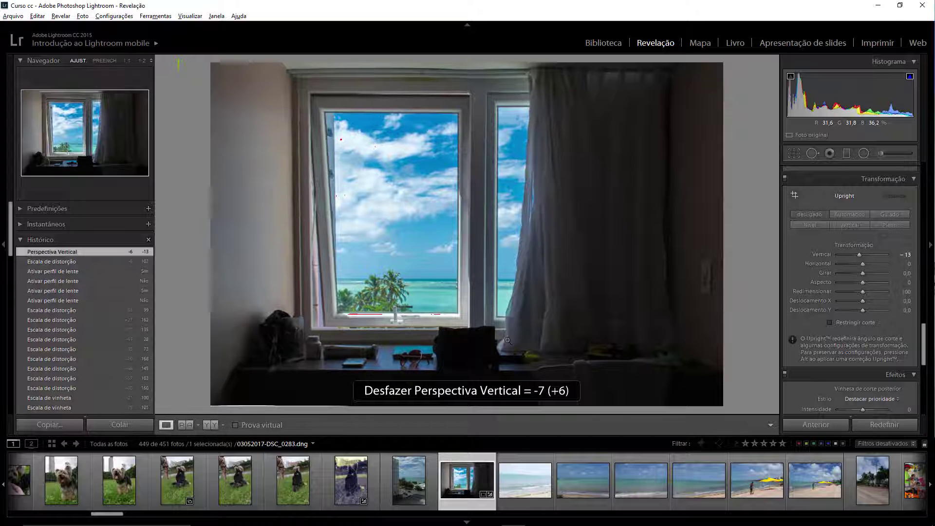
key(ctrl+y)
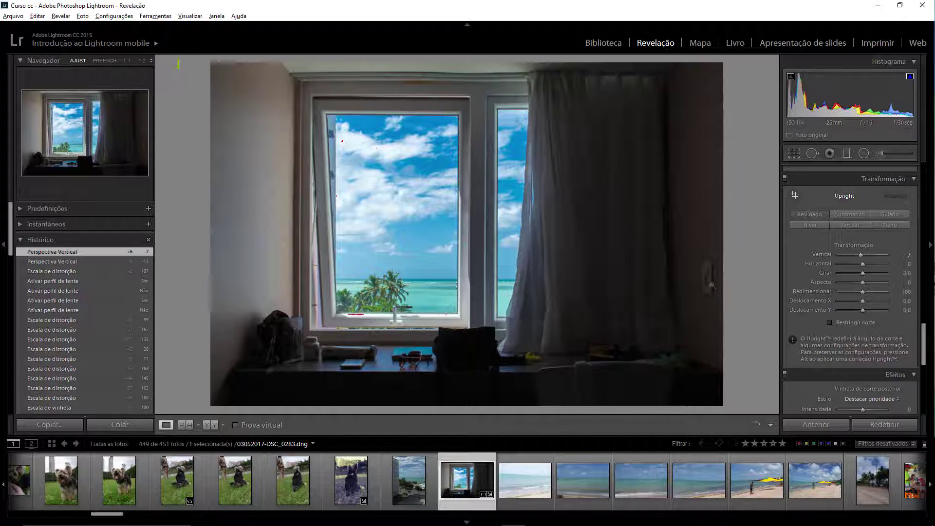
key(ctrl+z)
Reset Vertical to 0, then re-enter -7 and confirm it with undo and redo.
drag(859, 254, 870, 255)
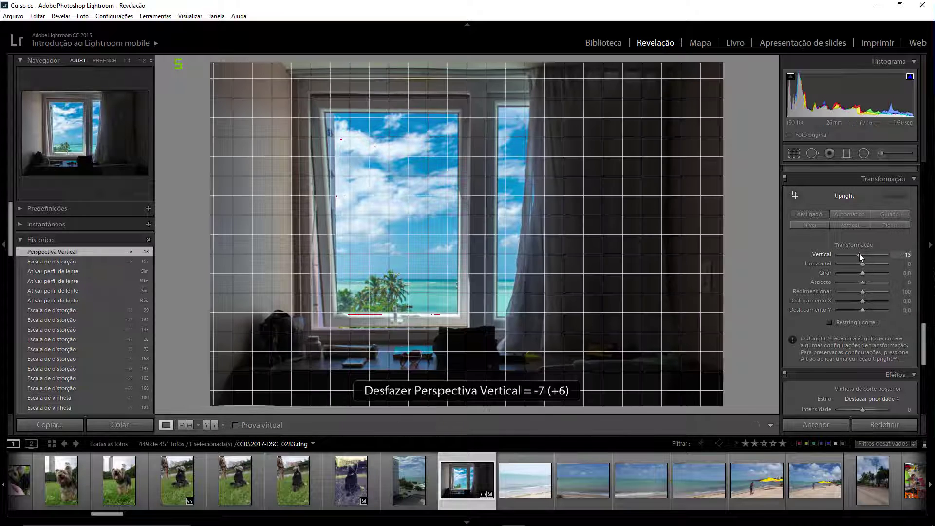
double_click(870, 254)
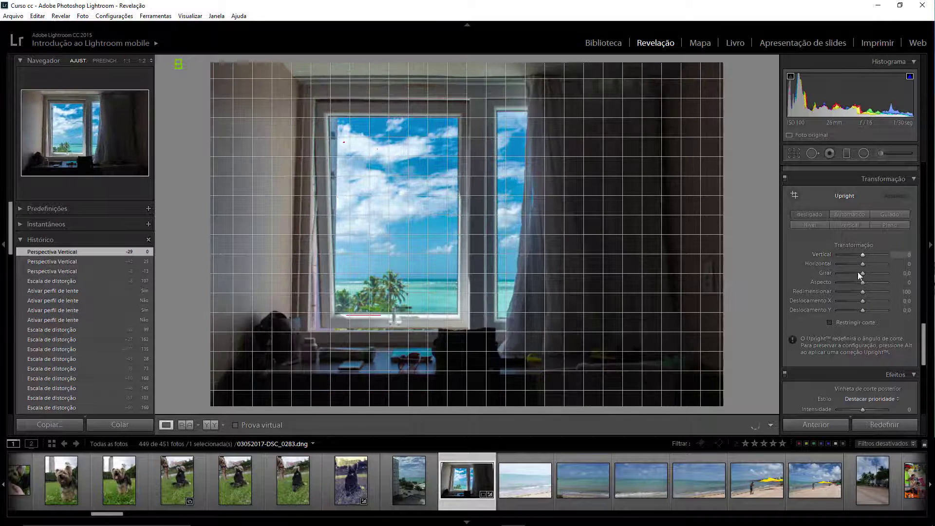
click(906, 255)
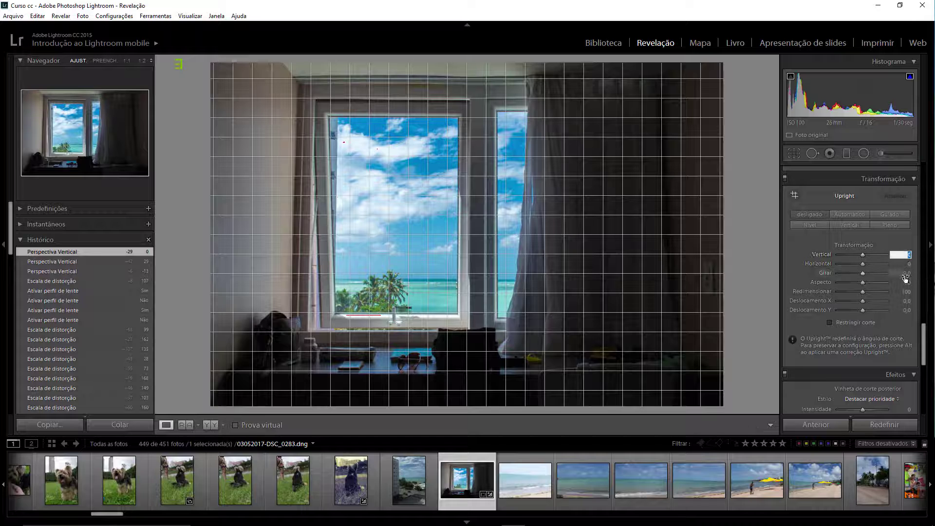
text(-7)
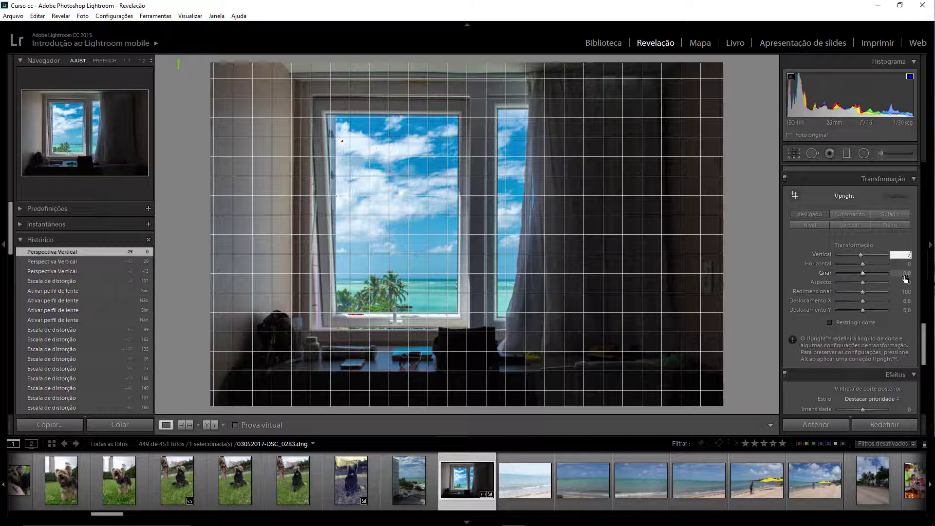
key(Return)
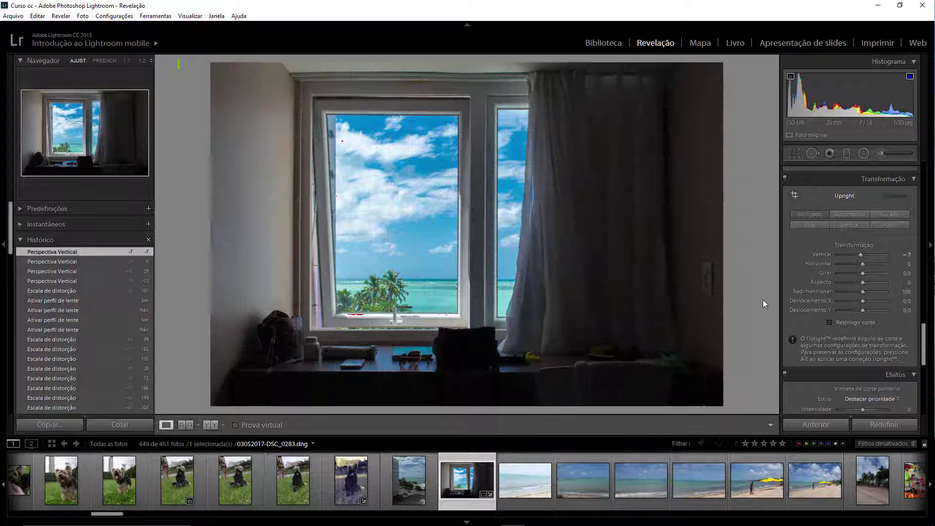
key(ctrl+z)
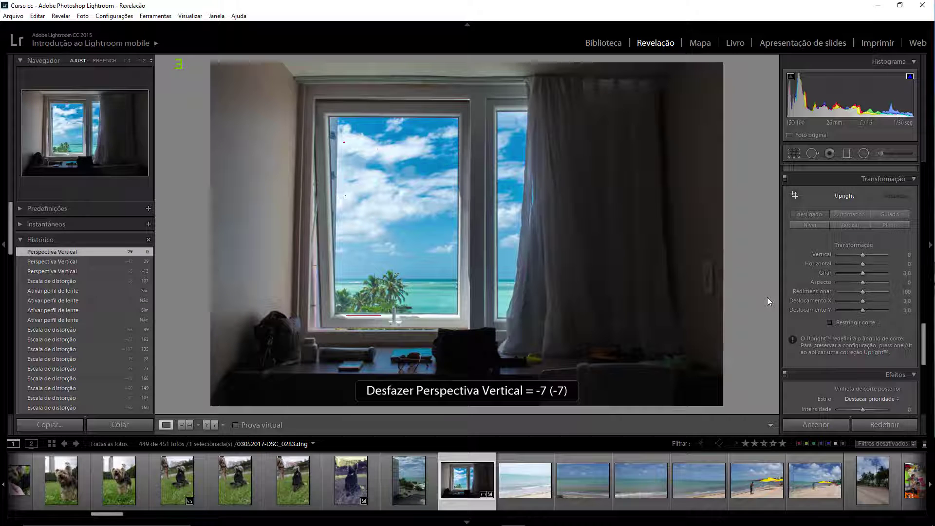
key(ctrl+y)
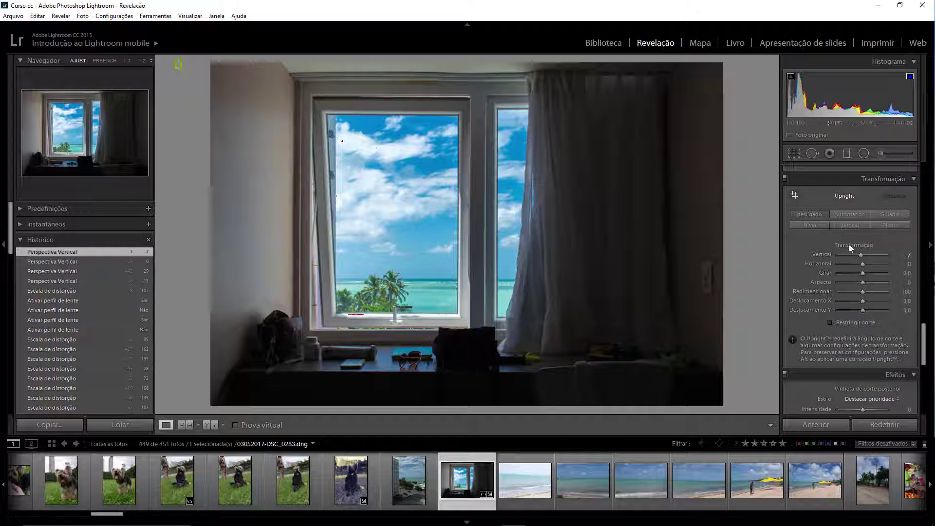
Preview Horizontal perspective skews in both directions, then undo the change.
click(861, 255)
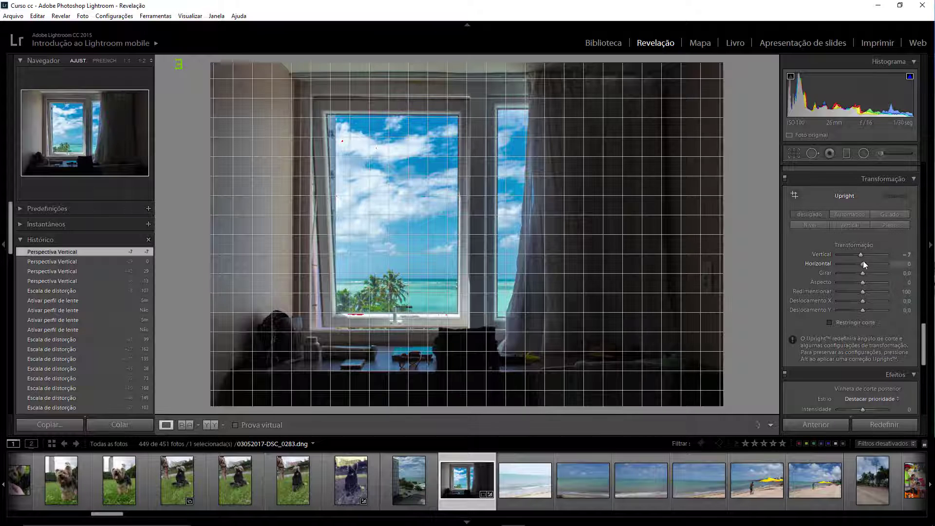
mouse_move(863, 265)
mouse_down()
mouse_move(849, 265)
mouse_move(864, 264)
mouse_up()
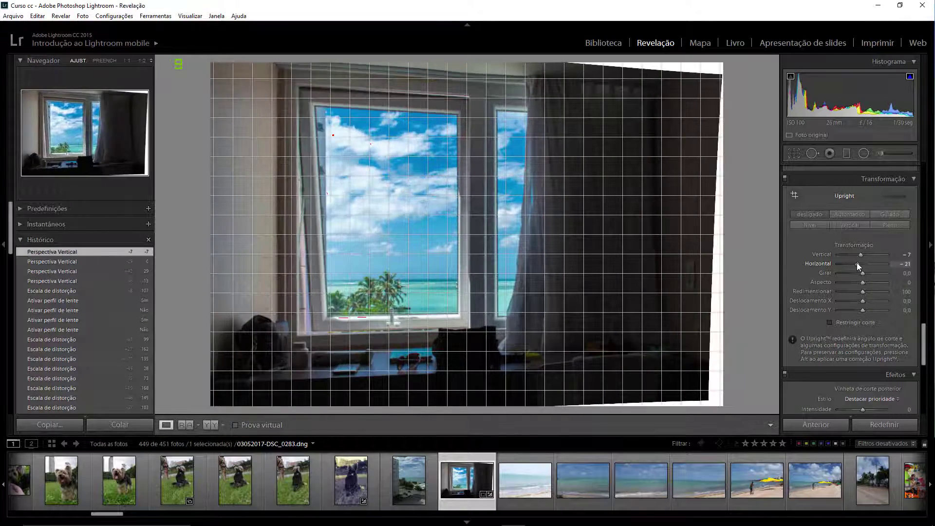
mouse_move(863, 264)
mouse_down()
mouse_move(843, 262)
mouse_move(873, 265)
mouse_move(864, 264)
mouse_up()
key(ctrl+z)
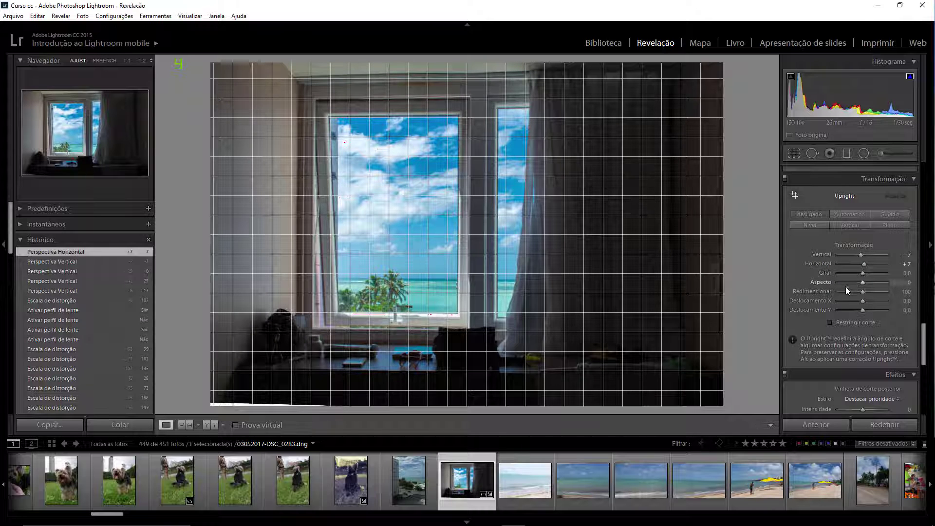
Test the Rotate and Offset sliders, undo the offset shift, and set Rotate to +1.9.
drag(861, 276, 863, 272)
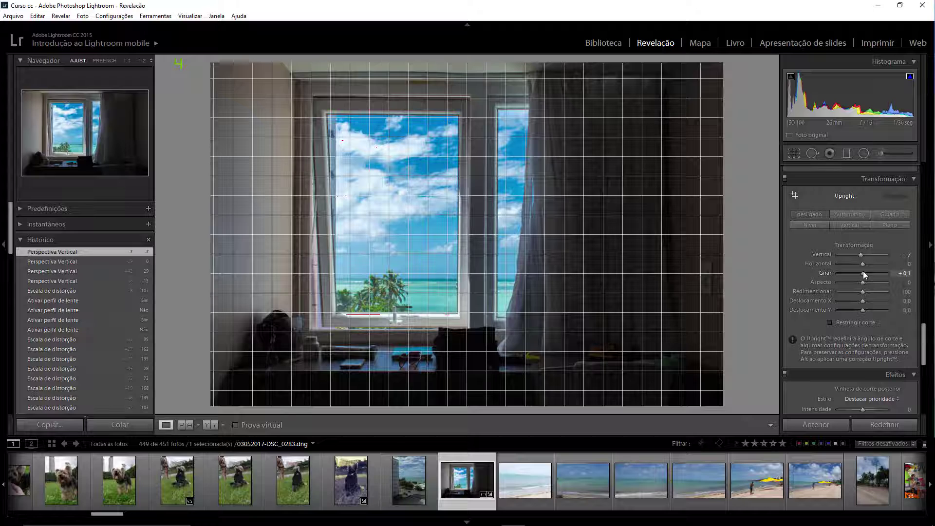
drag(864, 271, 862, 271)
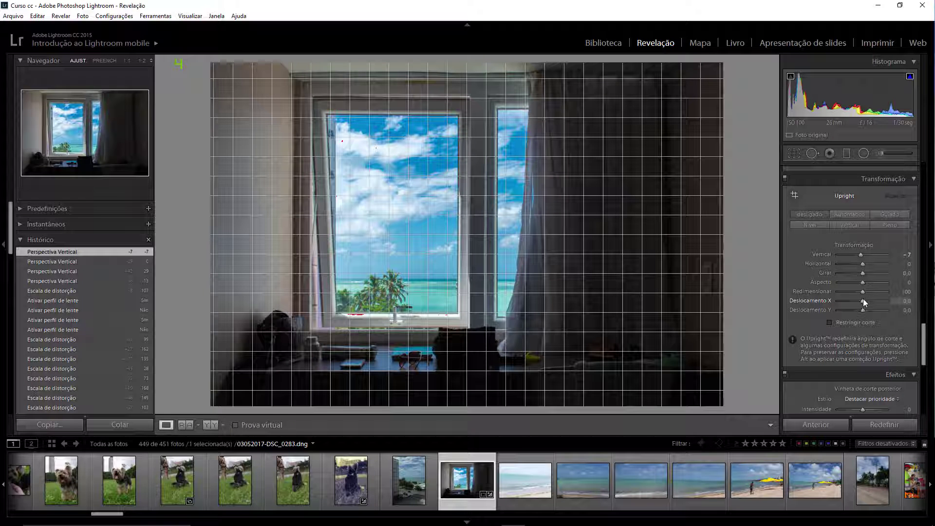
drag(864, 299, 866, 310)
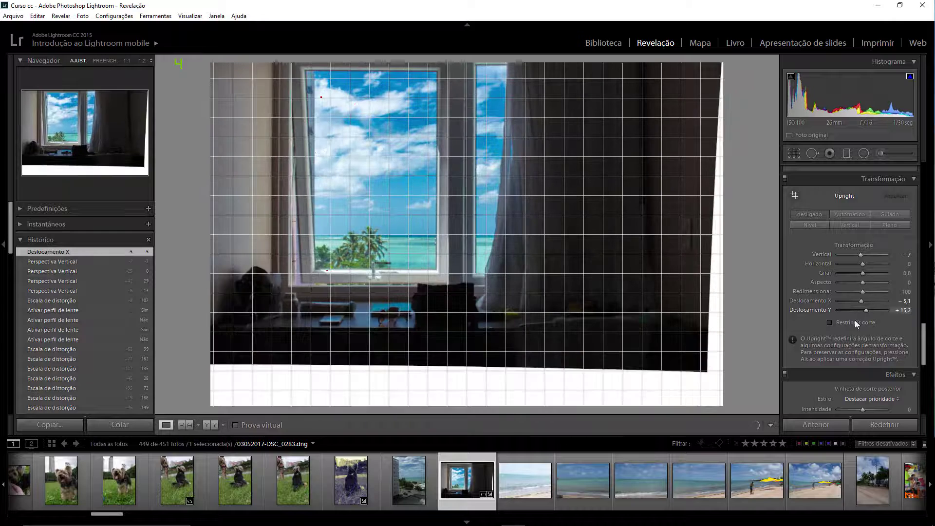
key(ctrl+z)
key(ctrl+z)
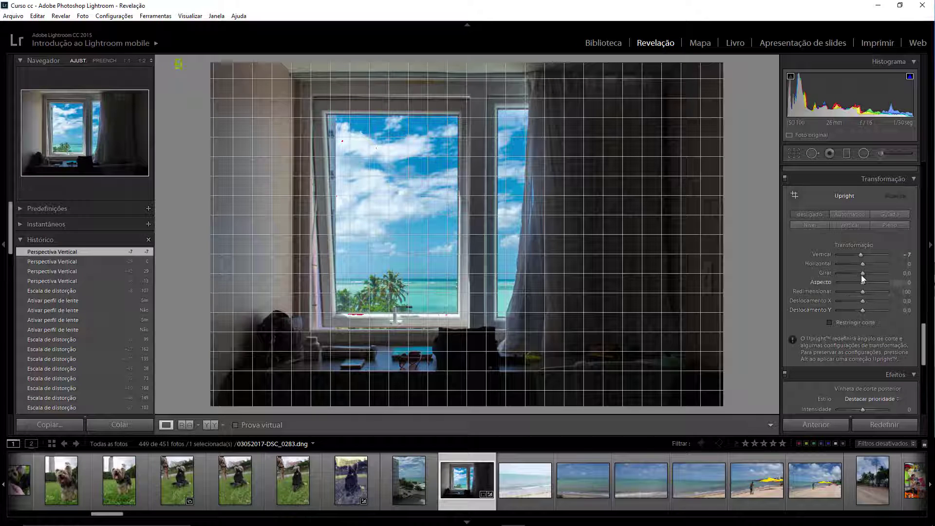
drag(863, 273, 867, 273)
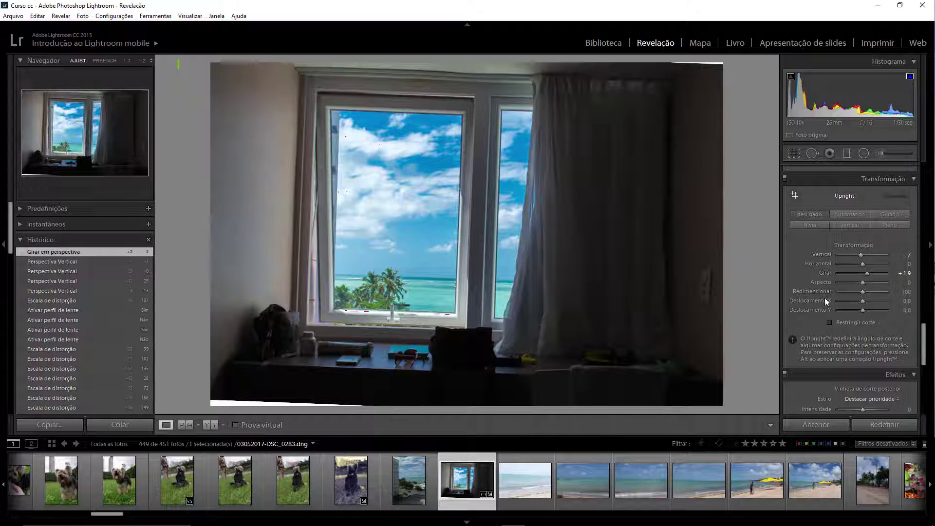
Try constraining the crop to remove the white edges, then undo it.
click(829, 323)
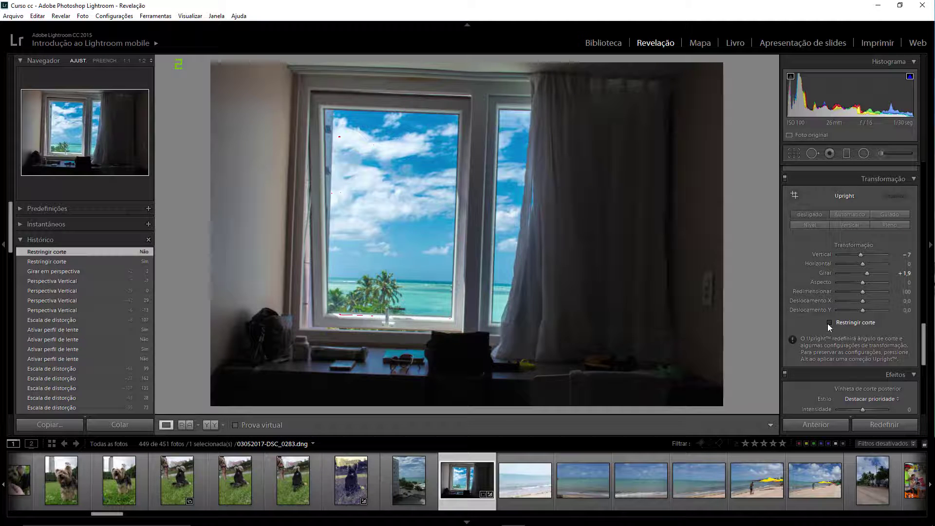
key(ctrl+z)
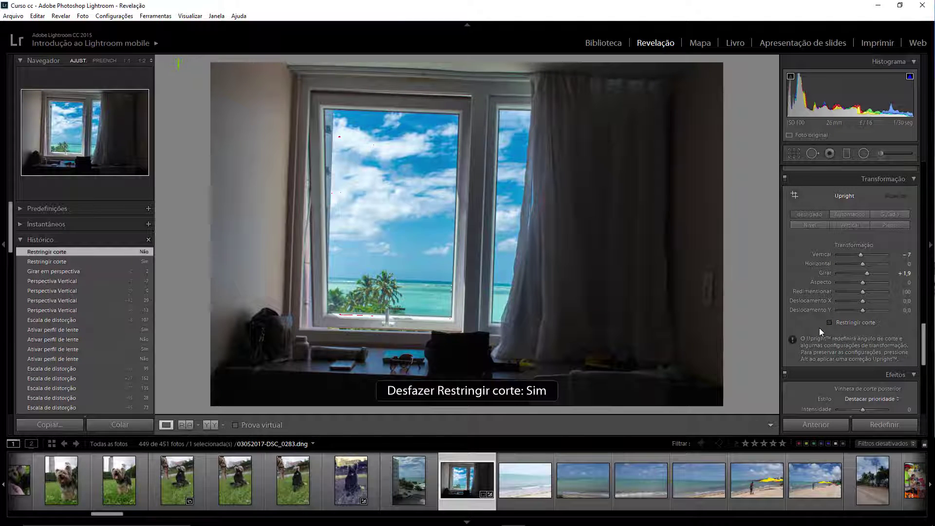
key(ctrl+z)
key(ctrl+z)
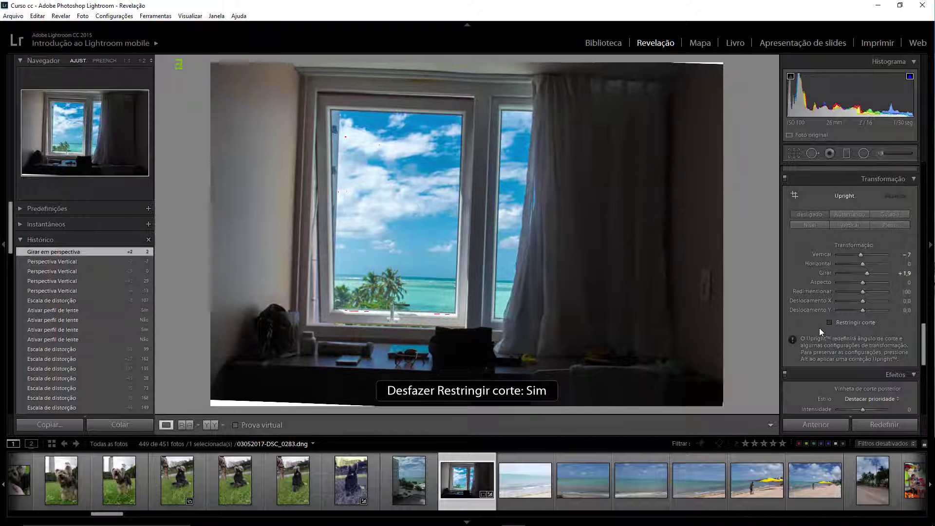
Scale the window photo to 105, then undo Scale and Rotate, keeping only Vertical −7.
drag(863, 291, 864, 291)
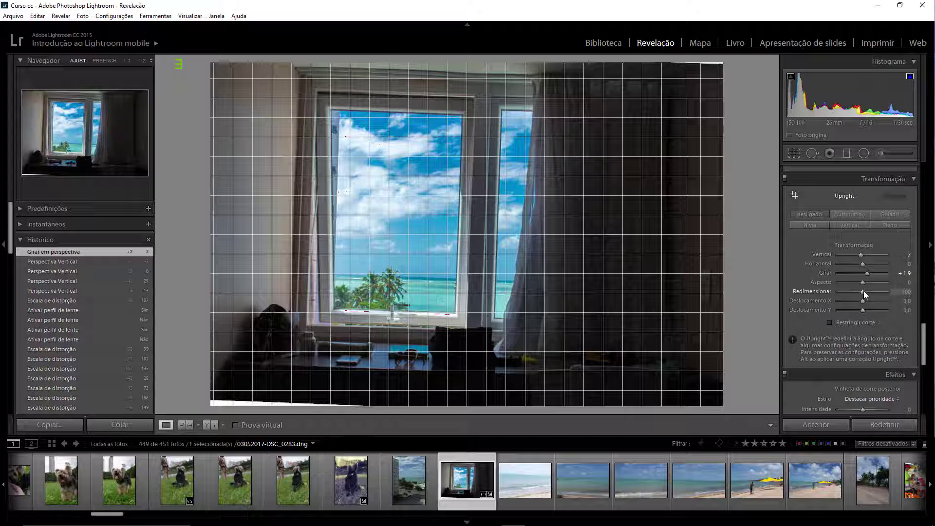
drag(864, 291, 866, 291)
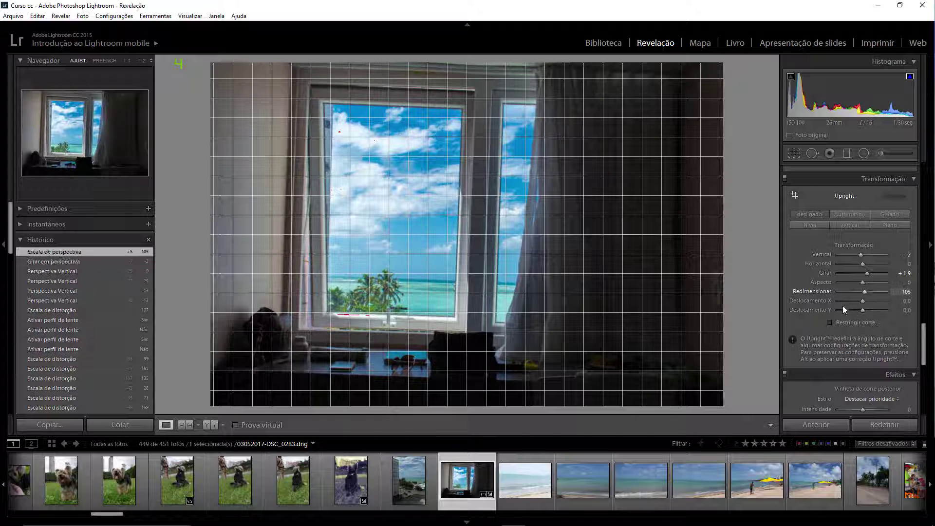
key(ctrl+z)
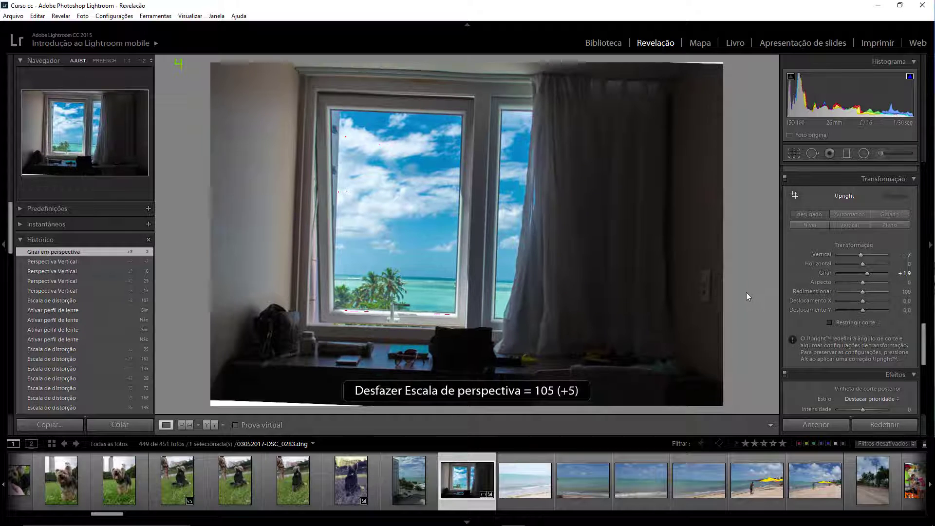
key(ctrl+z)
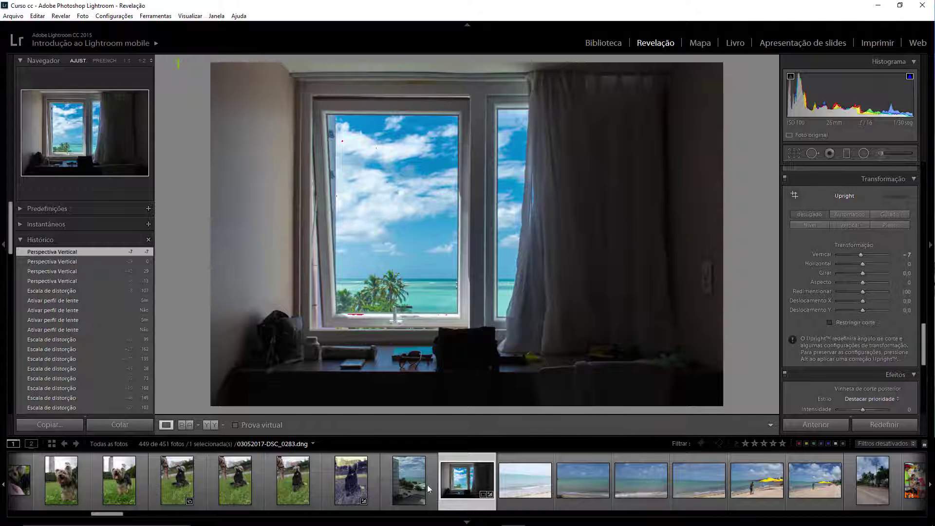
Open the seaside building photo and set Exposure +0.86 and Highlights +47.
click(414, 482)
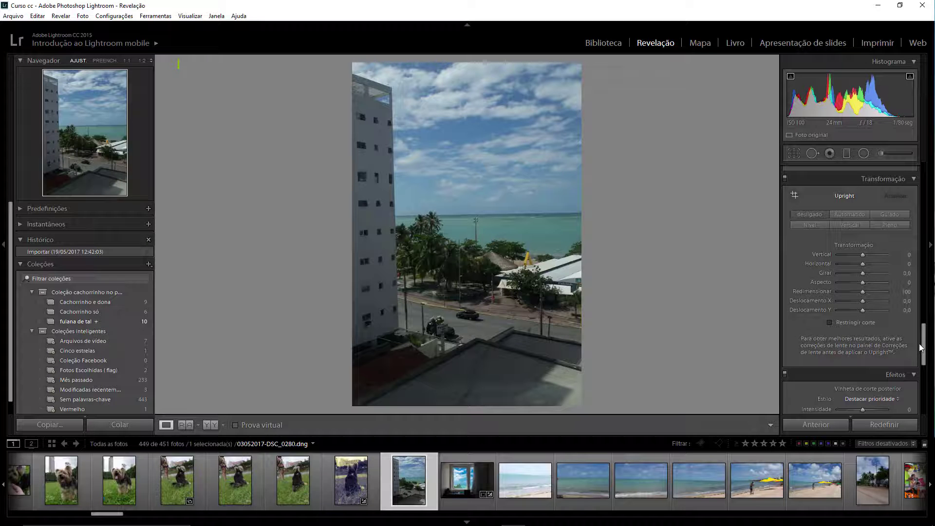
drag(922, 347, 913, 182)
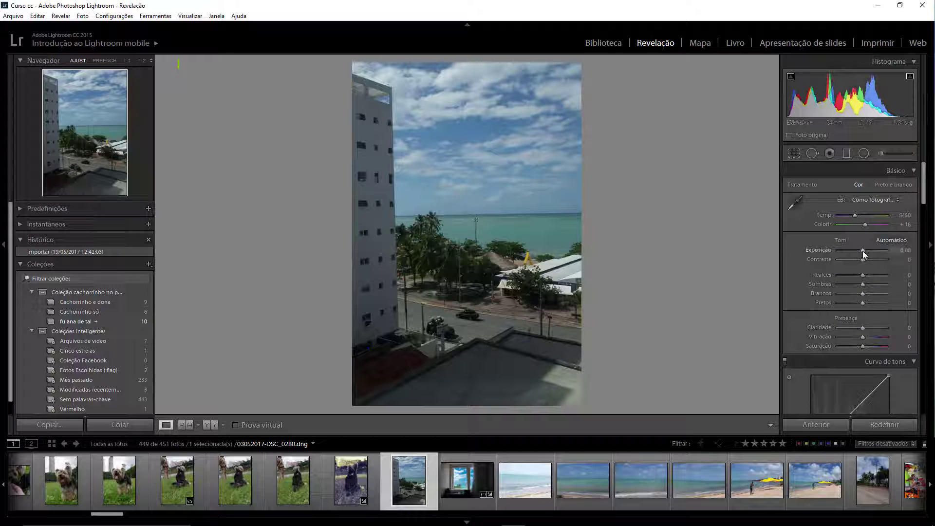
drag(864, 250, 869, 251)
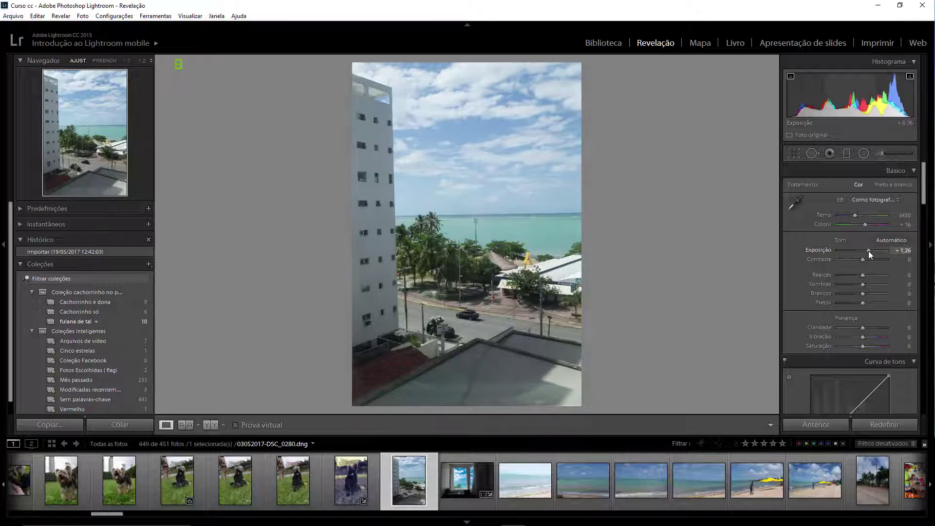
drag(869, 251, 878, 277)
drag(925, 200, 913, 336)
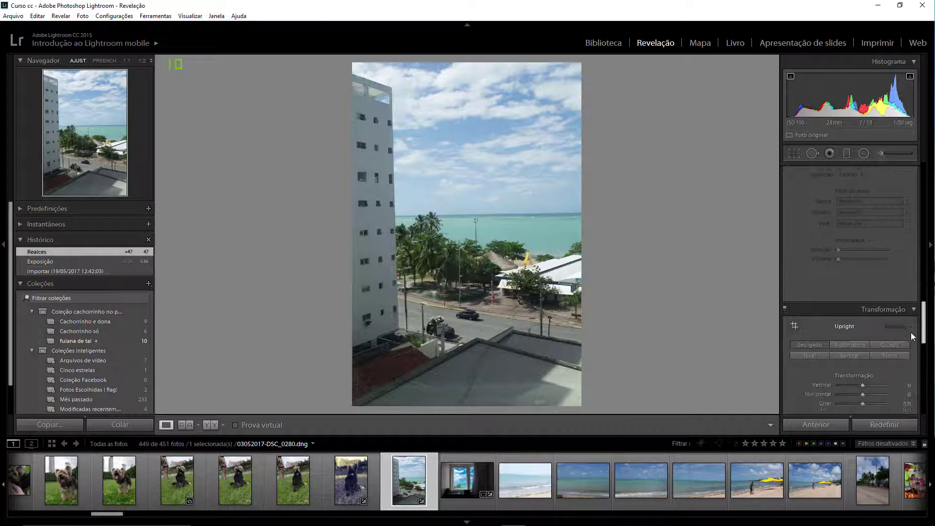
Activate Guided Upright and draw a vertical guide down the building's edge.
scroll(911, 332, down, 2)
click(796, 237)
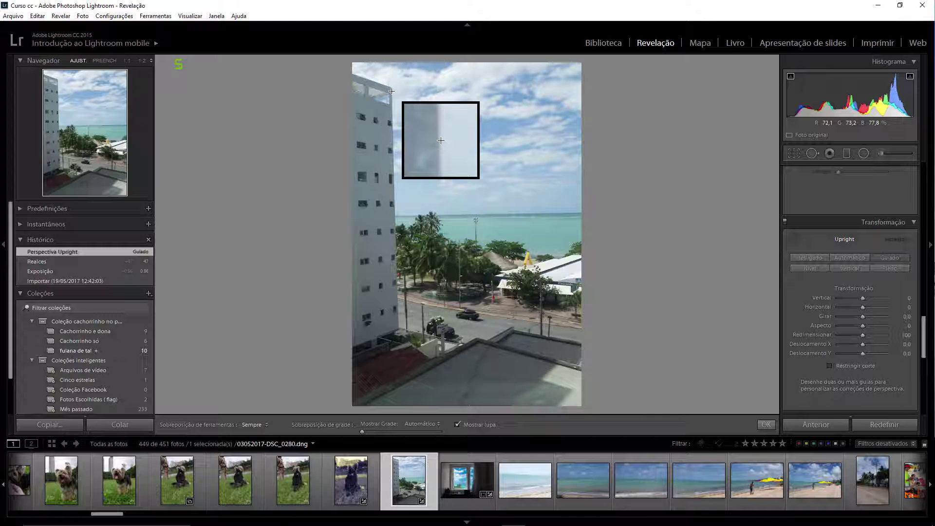
drag(392, 91, 393, 160)
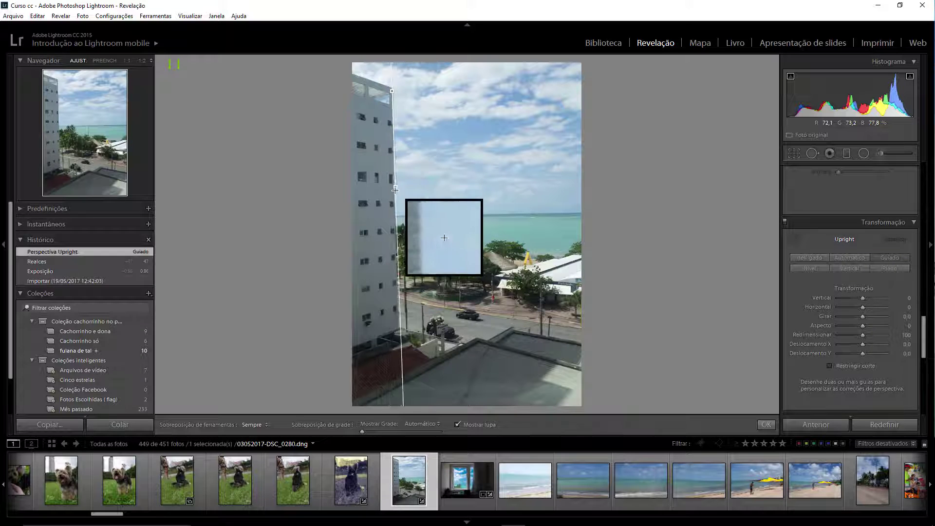
drag(394, 160, 397, 286)
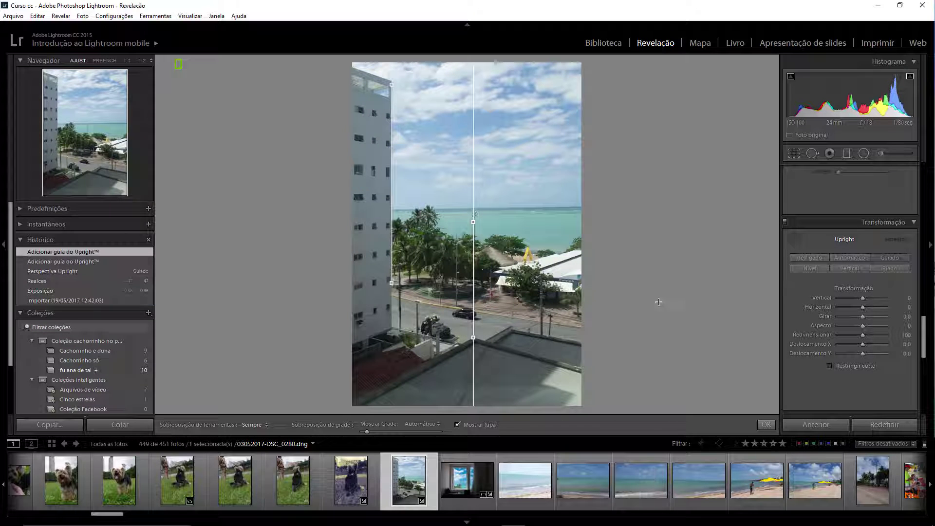
Undo the bad guide and draw a second vertical guide along the central pole.
key(ctrl+z)
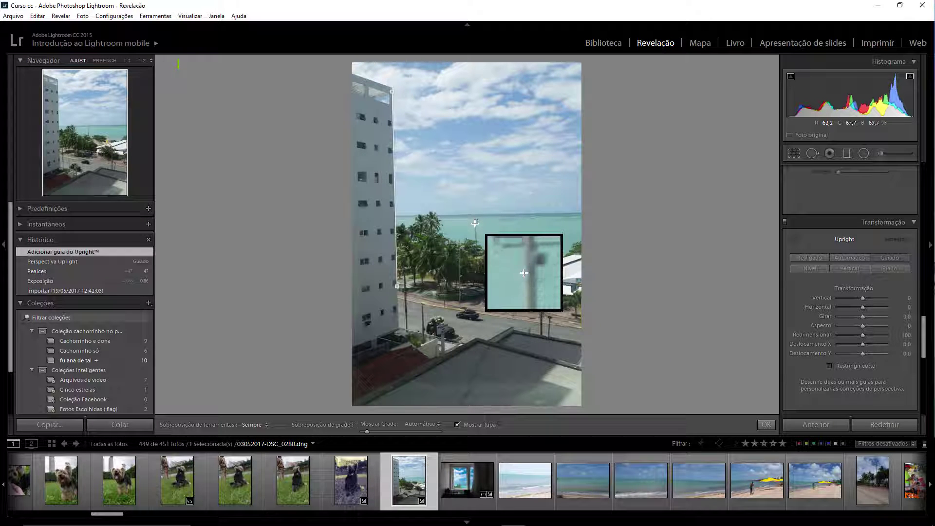
drag(475, 223, 475, 326)
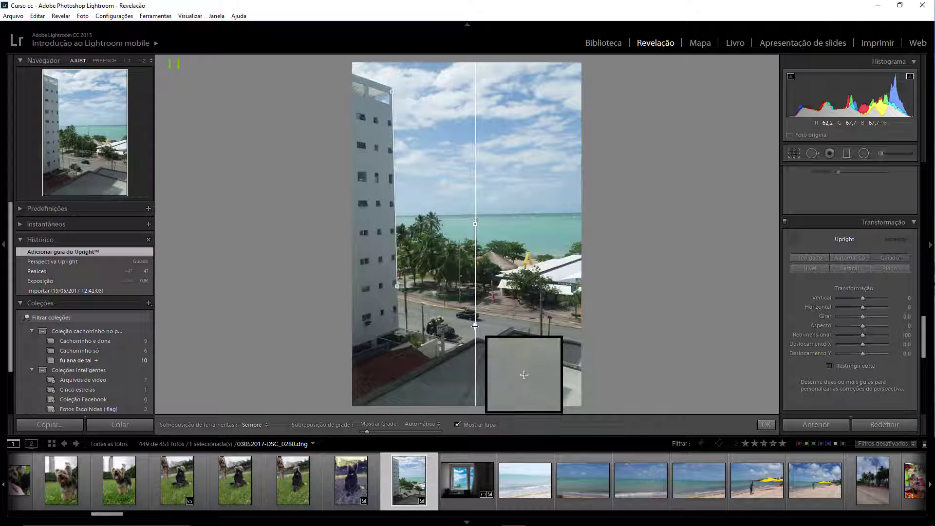
drag(475, 326, 476, 337)
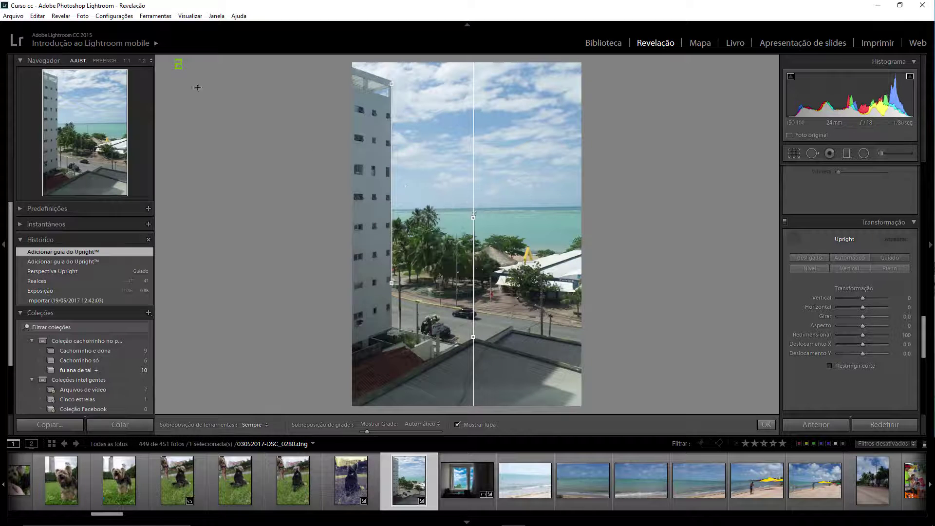
Finish placing Upright guides and check the horizon detail up close.
click(794, 238)
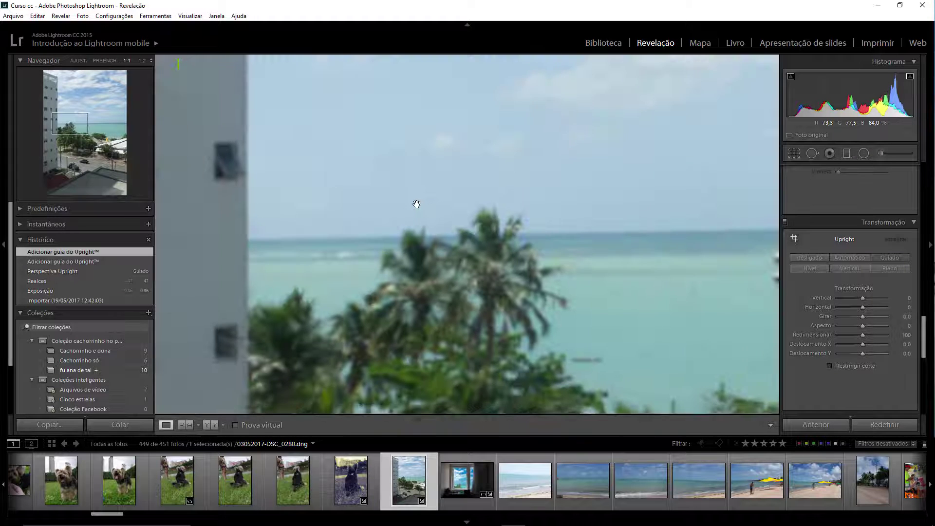
click(416, 204)
click(414, 205)
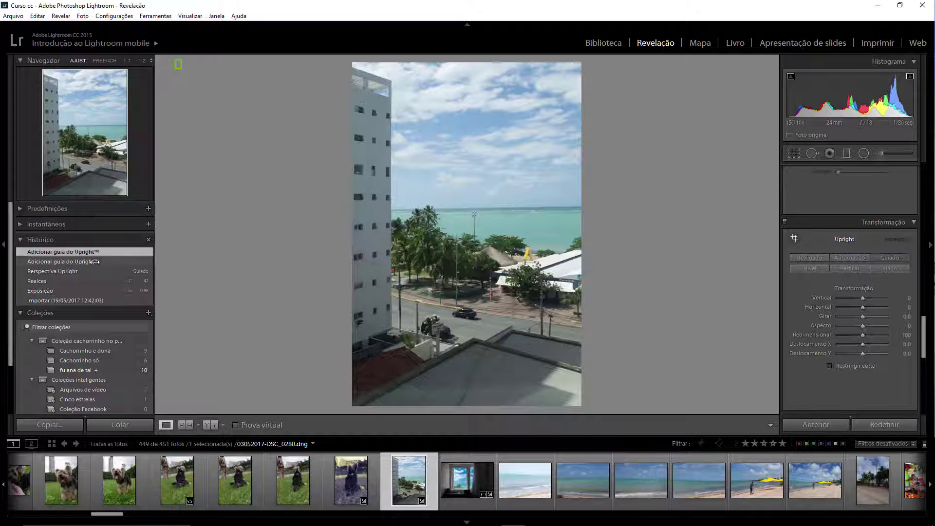
Compare the one-guide and two-guide History states of the photo.
click(79, 263)
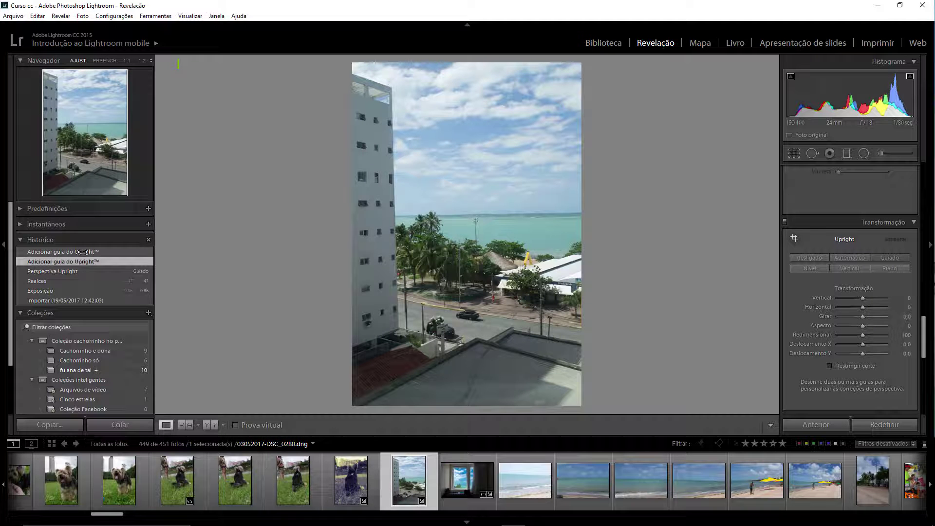
click(83, 252)
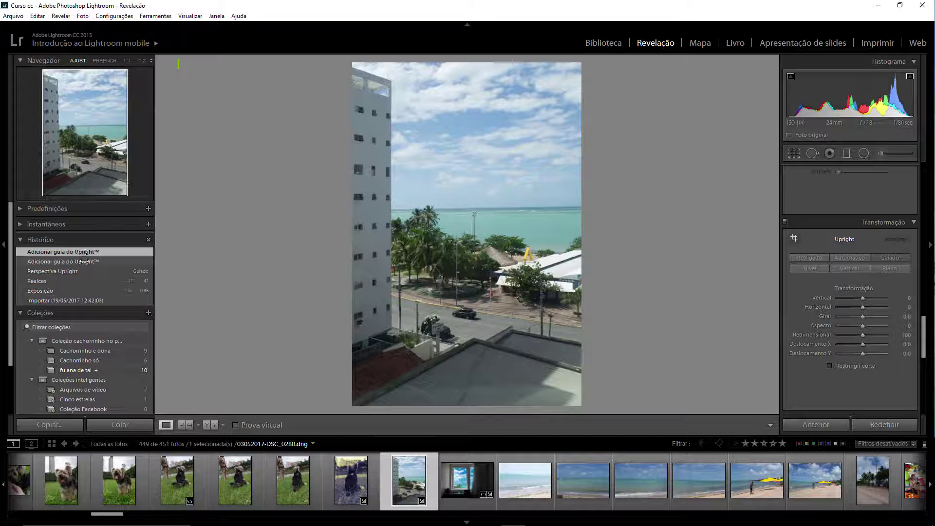
click(84, 262)
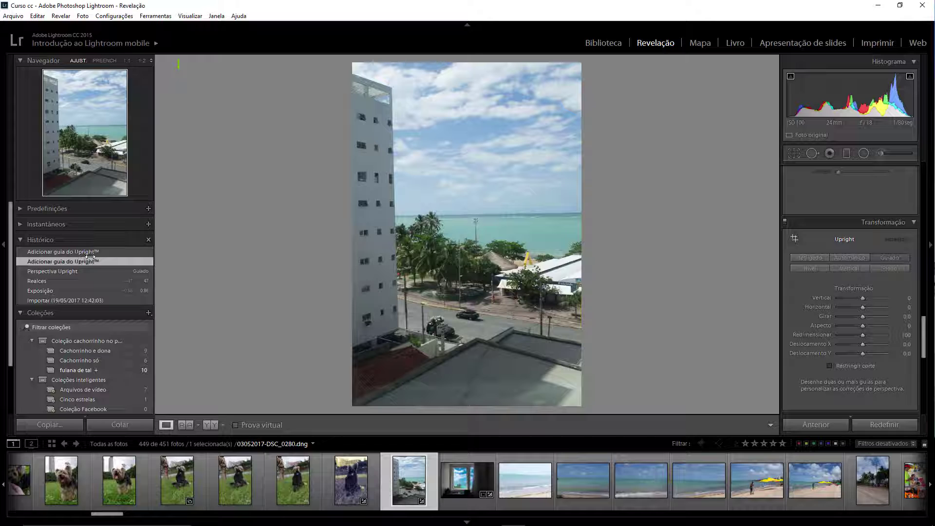
click(90, 252)
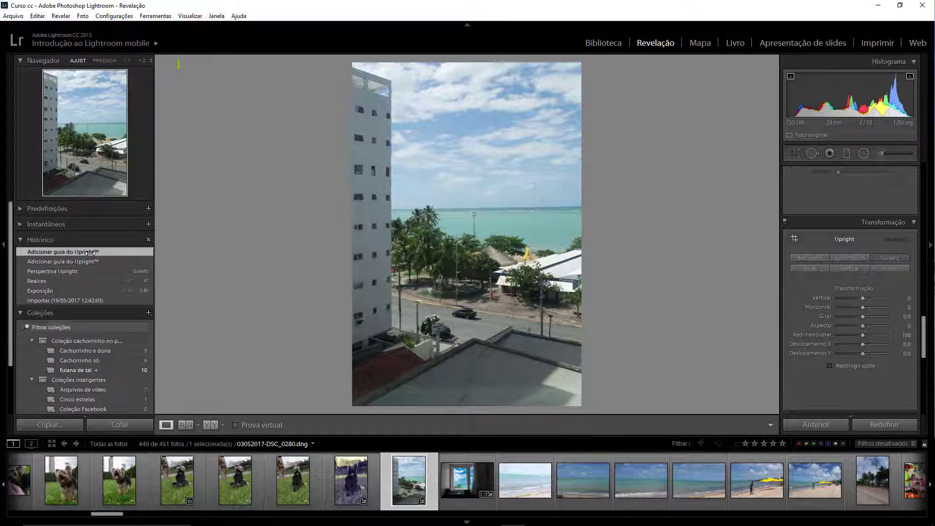
click(88, 262)
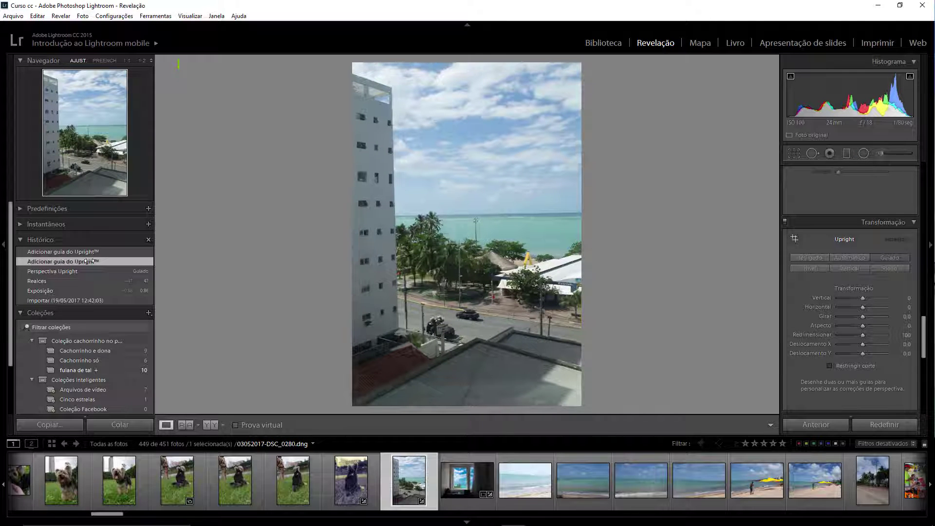
click(93, 253)
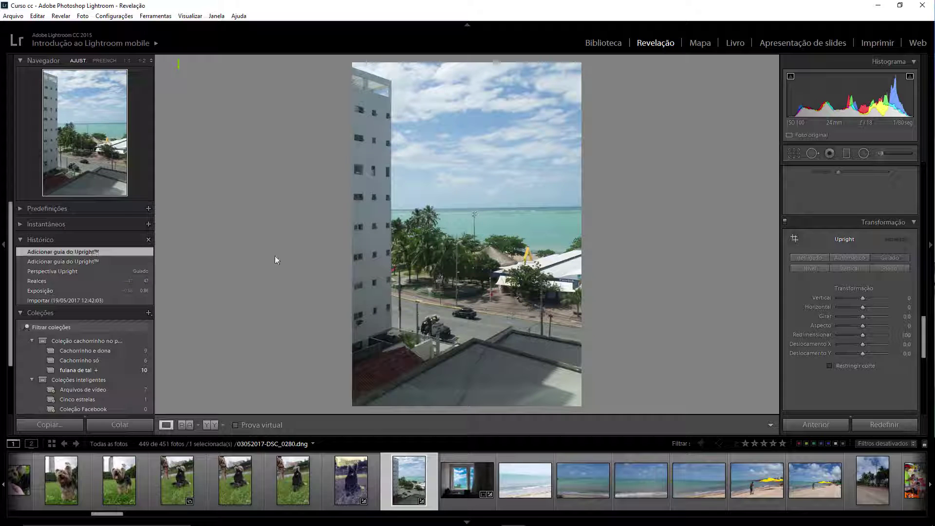
Try Automatic Upright, then return to Guided Upright for the building photo.
click(412, 258)
click(411, 258)
click(853, 258)
click(893, 259)
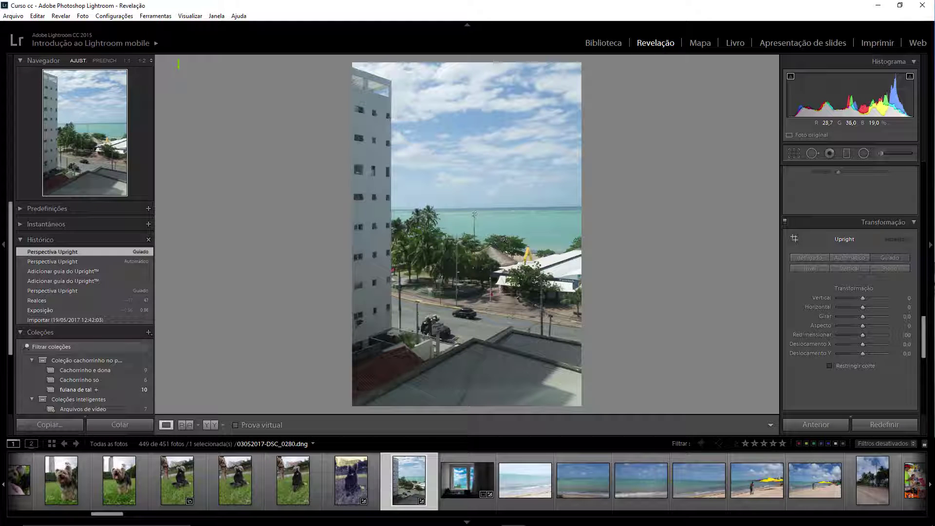
Enable profile lens corrections with the Nikon AF-S DX profile, keeping Distortion at 100.
key(Escape)
click(520, 222)
click(507, 222)
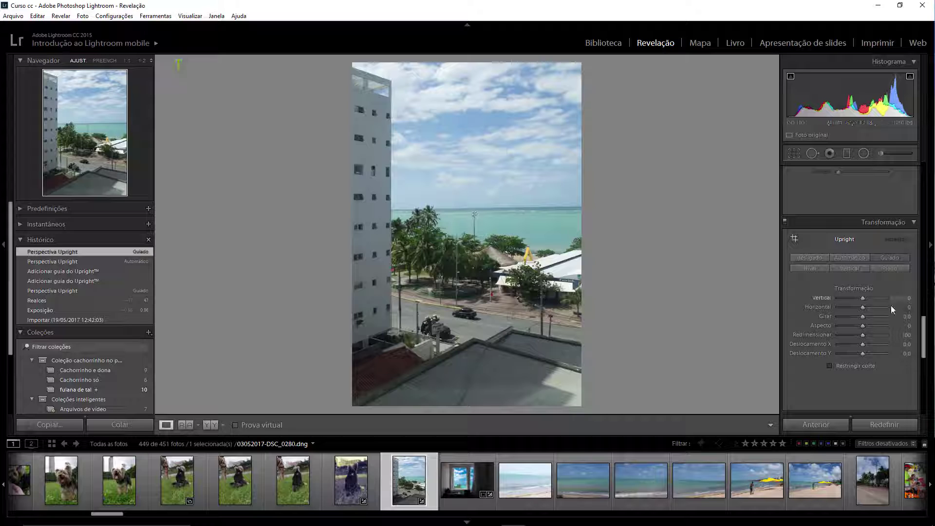
drag(925, 340, 925, 297)
click(843, 326)
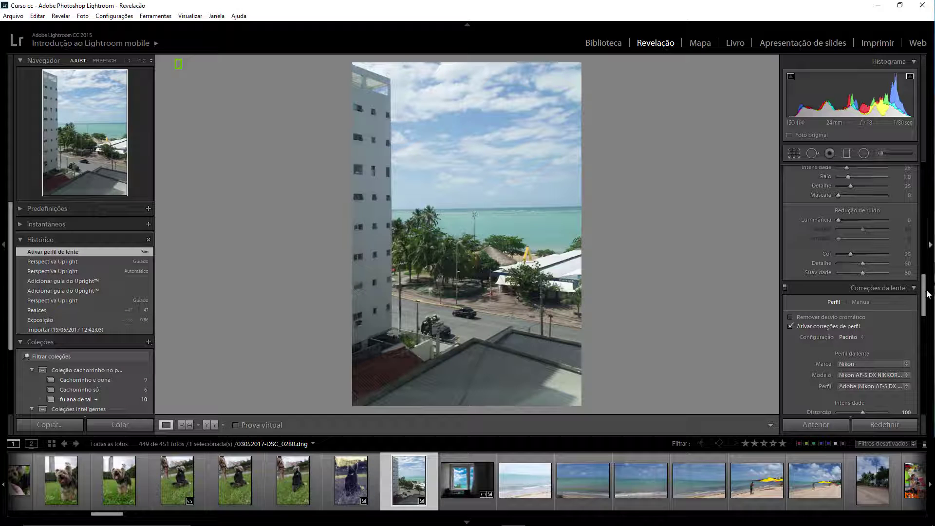
scroll(891, 302, down, 3)
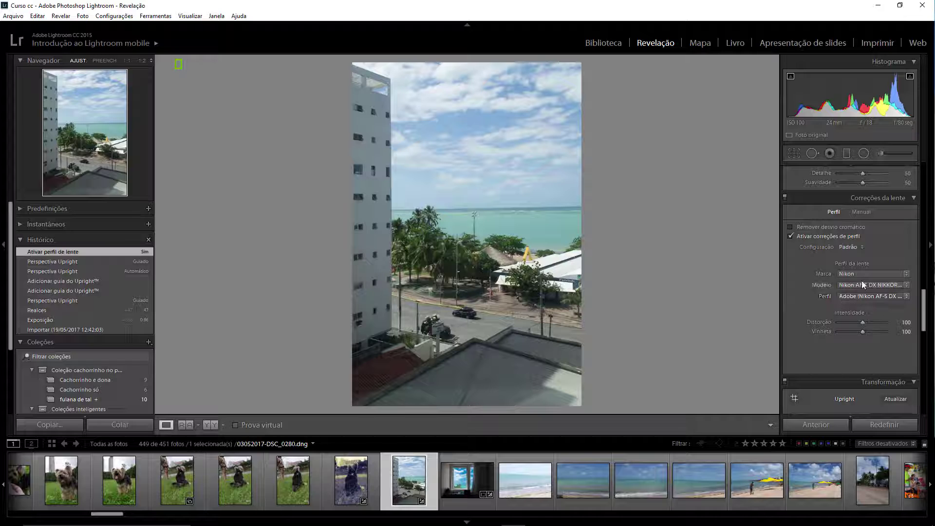
drag(862, 323, 864, 322)
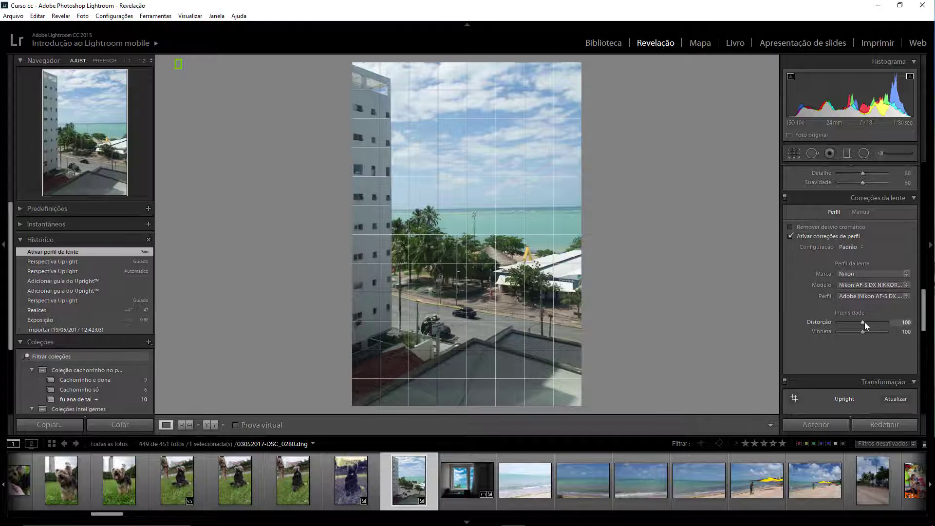
scroll(896, 303, down, 5)
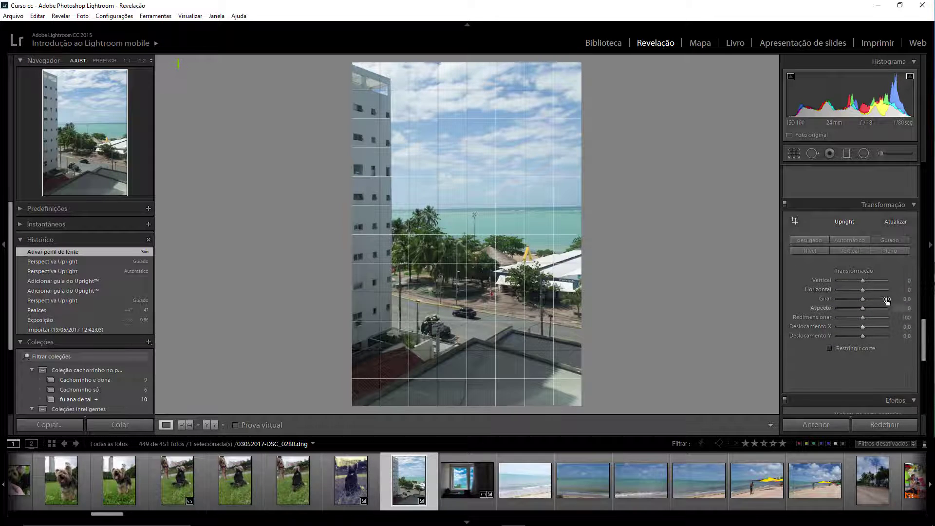